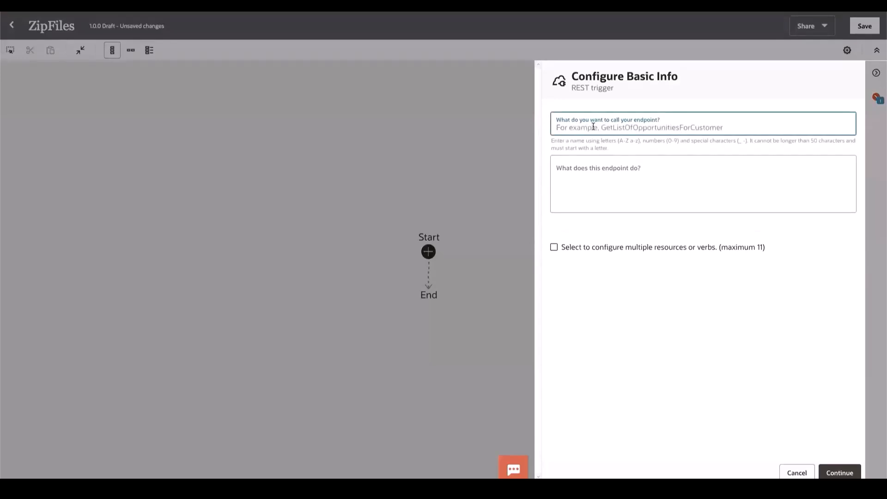
# Step: Name the REST trigger endpoint ZipFilesInObjectStore and proceed to its resource configuration
pyautogui.write('Zip')
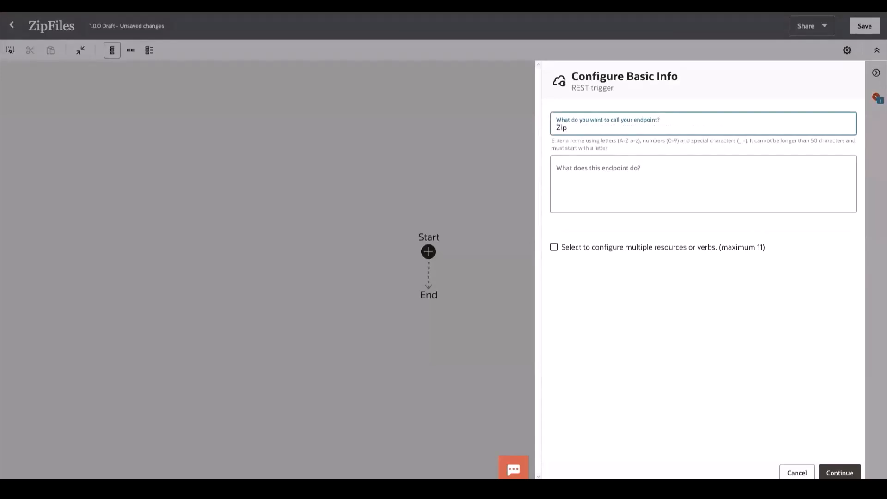
pyautogui.write('FilesInObjectStore')
pyautogui.click(834, 472)
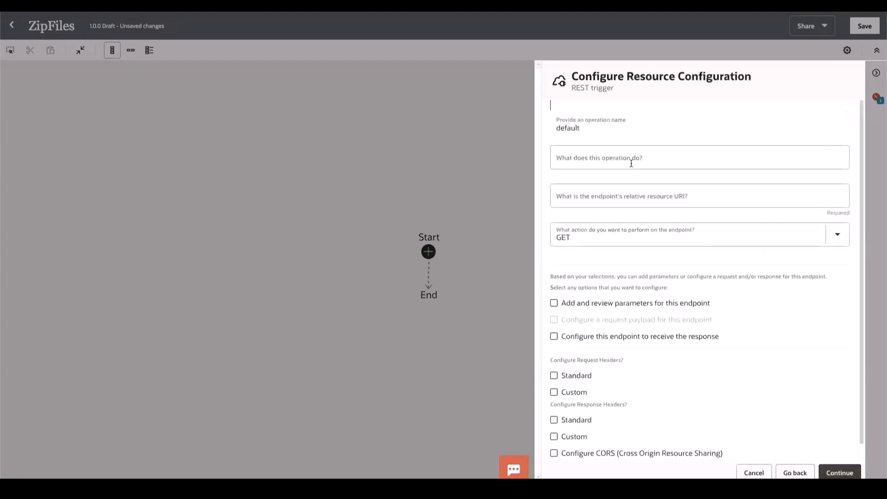
# Step: Set the endpoint's relative resource URI to /zipfiles and enable both its request parameters and receiving the response
pyautogui.click(597, 197)
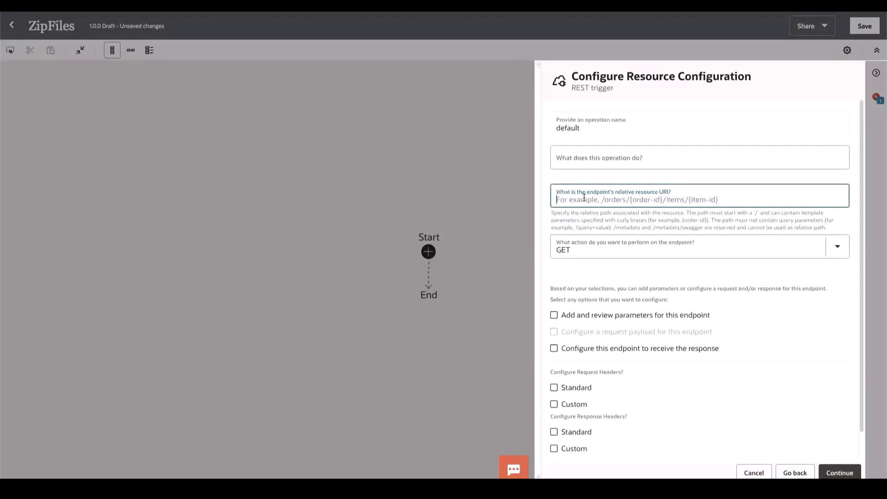
pyautogui.write('/zipfiles')
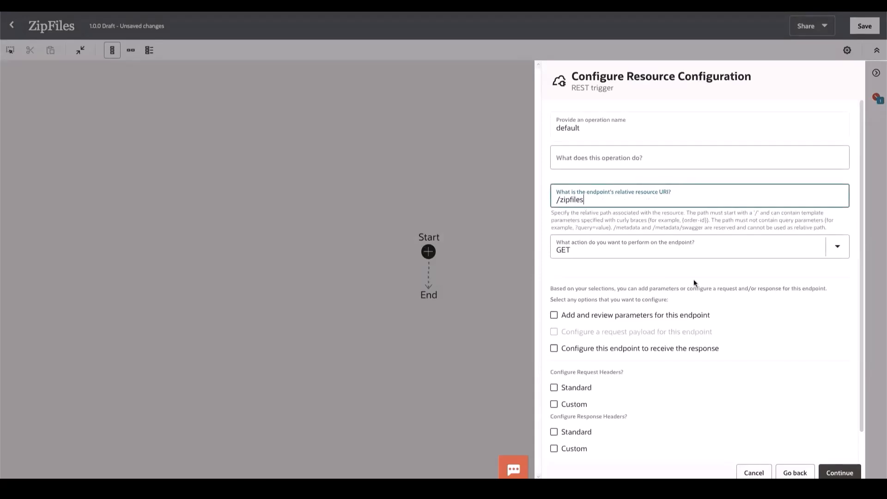
pyautogui.click(628, 318)
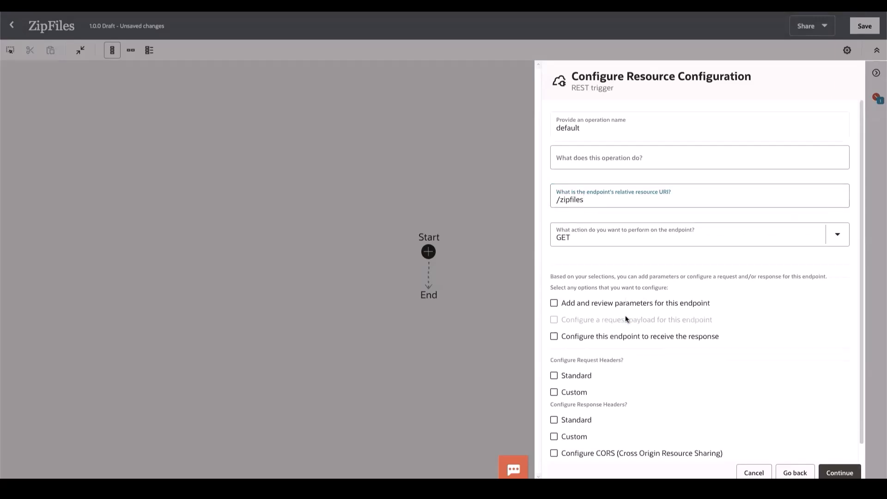
pyautogui.click(617, 307)
pyautogui.click(619, 336)
pyautogui.click(838, 472)
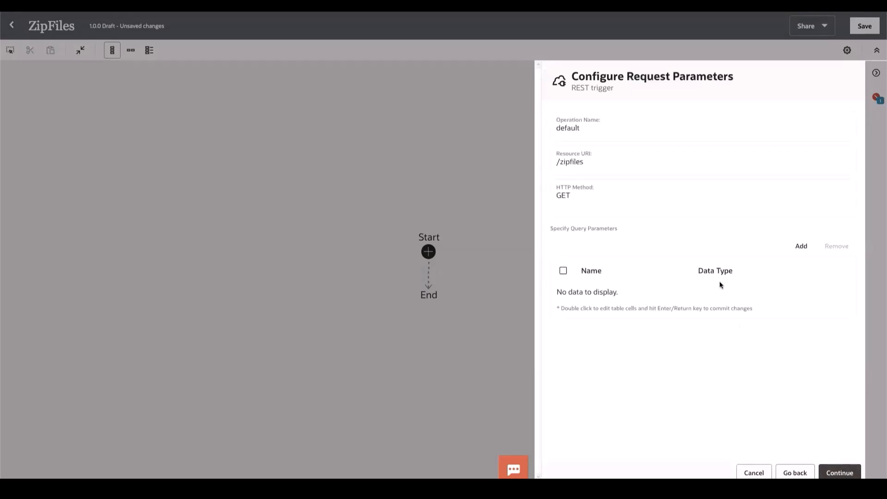
# Step: Add a query parameter named COMPARTMENT_ID with data type string
pyautogui.click(801, 247)
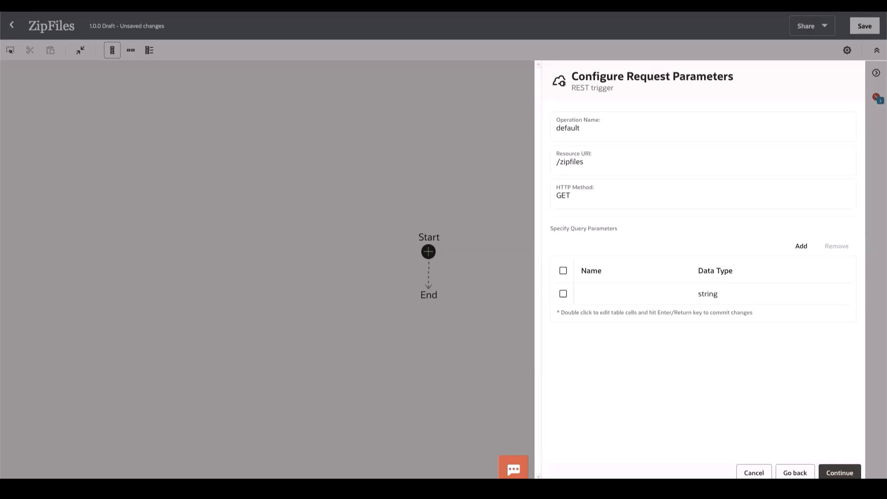
pyautogui.click(594, 294)
pyautogui.doubleClick(594, 292)
pyautogui.write('COMPARTMENT_ID')
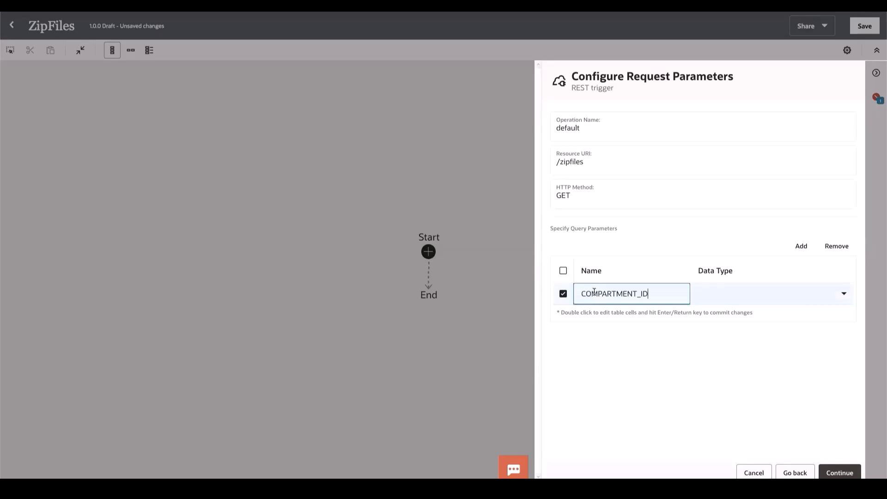
pyautogui.doubleClick(731, 291)
pyautogui.click(710, 323)
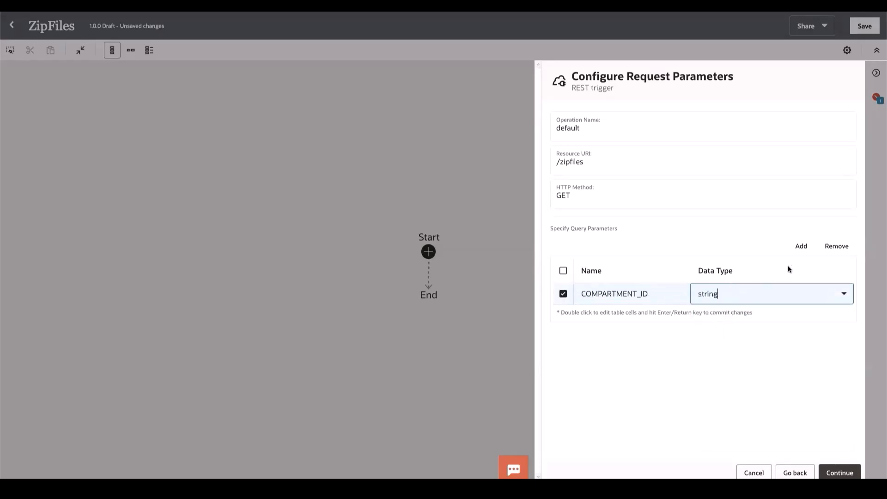
# Step: Add a second query parameter named REGION with data type string
pyautogui.click(801, 247)
pyautogui.doubleClick(595, 312)
pyautogui.write('REGION')
pyautogui.press('Tab')
pyautogui.write('string')
pyautogui.press('Return')
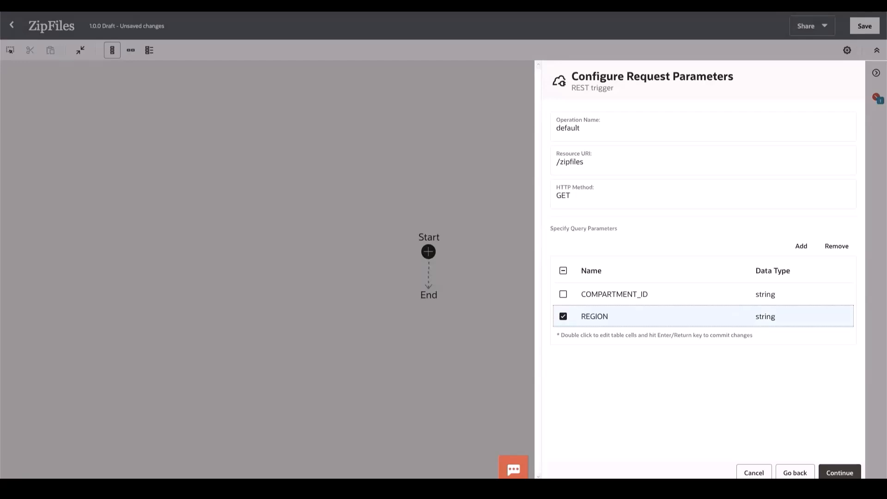
# Step: Add a third query parameter named SOURCE_BUCKET with data type string
pyautogui.click(798, 245)
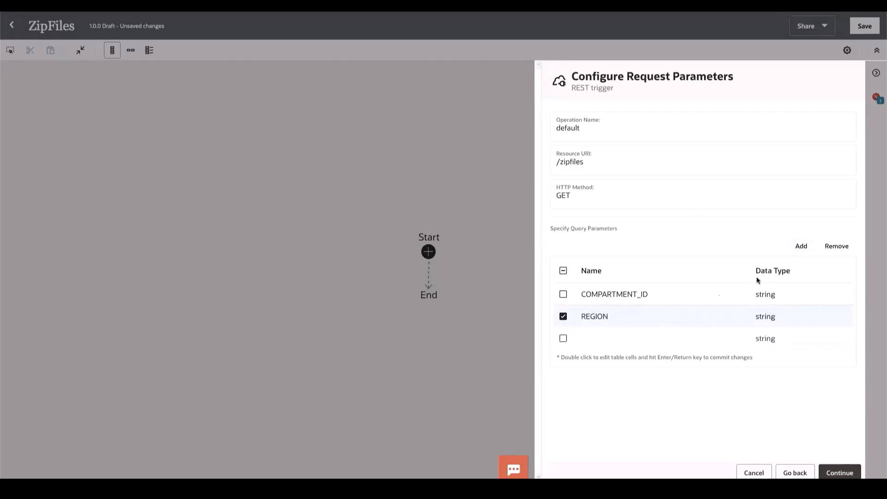
pyautogui.doubleClick(589, 342)
pyautogui.write('S')
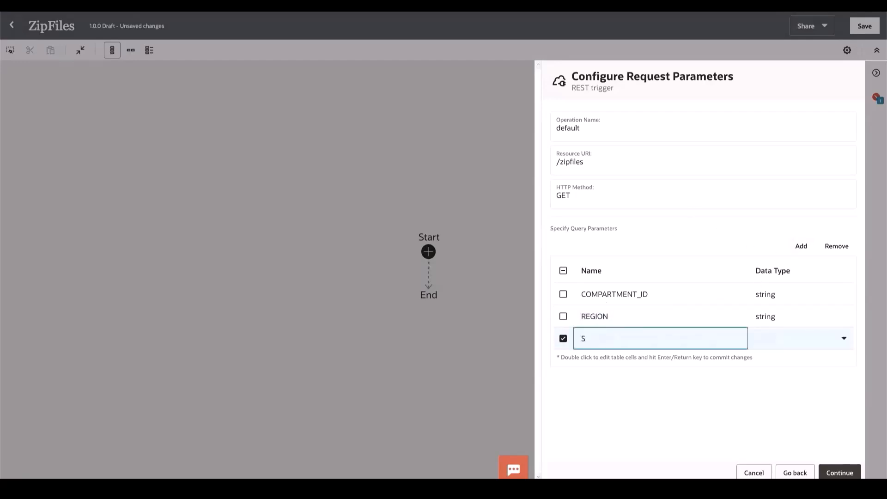
pyautogui.write('OURCE_BUCKET')
pyautogui.press('Tab')
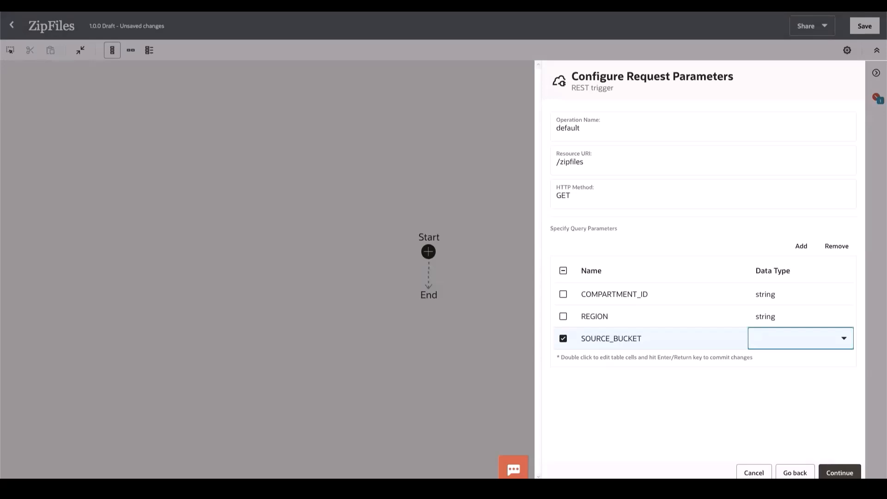
pyautogui.write('string')
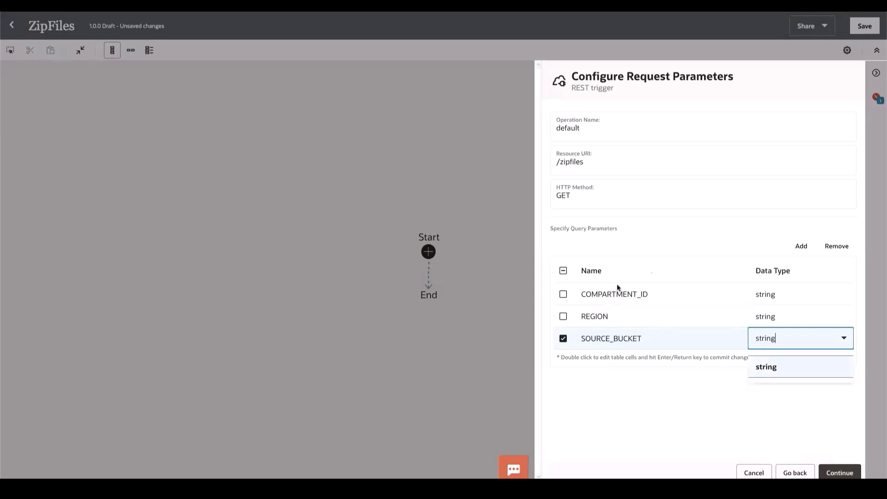
# Step: Add a fourth query parameter named SOURCE_FILES with data type string
pyautogui.click(800, 245)
pyautogui.doubleClick(585, 360)
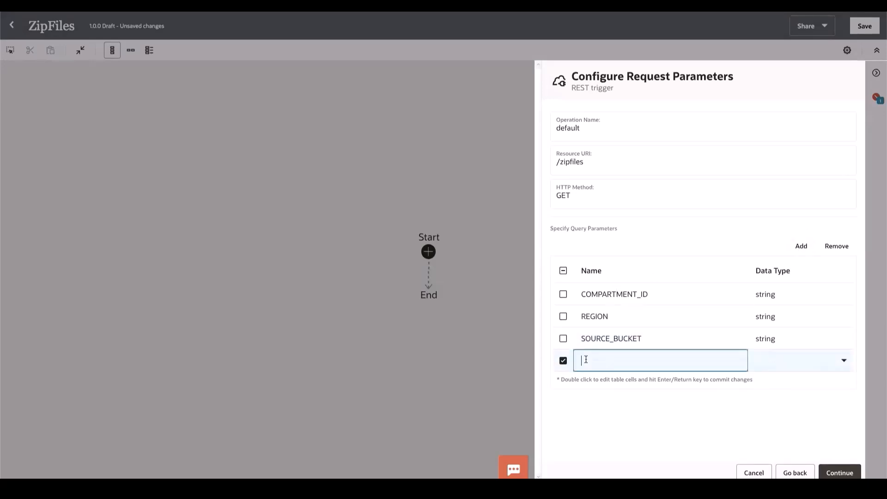
pyautogui.write('FS')
pyautogui.press('BackSpace')
pyautogui.press('BackSpace')
pyautogui.write('SOURCE_FILES')
pyautogui.press('Tab')
pyautogui.write('string')
pyautogui.press('Return')
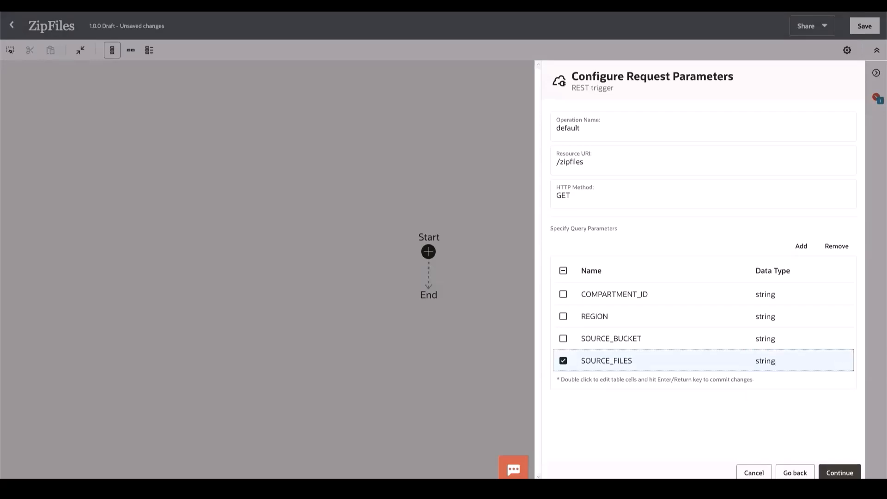
# Step: Add a fifth query parameter named TARGET_BUCKET with data type string
pyautogui.click(801, 247)
pyautogui.doubleClick(594, 377)
pyautogui.write('TR')
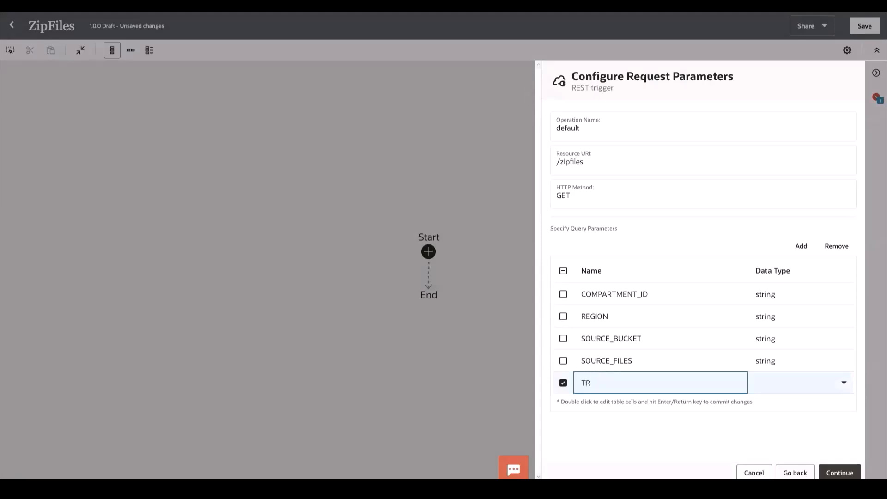
pyautogui.press('BackSpace')
pyautogui.write('ARGET')
pyautogui.write('_FILES')
pyautogui.press('BackSpace')
pyautogui.press('BackSpace')
pyautogui.press('BackSpace')
pyautogui.press('BackSpace')
pyautogui.press('BackSpace')
pyautogui.write('BI')
pyautogui.write('UCKET')
pyautogui.press('Tab')
pyautogui.write('string')
pyautogui.press('Return')
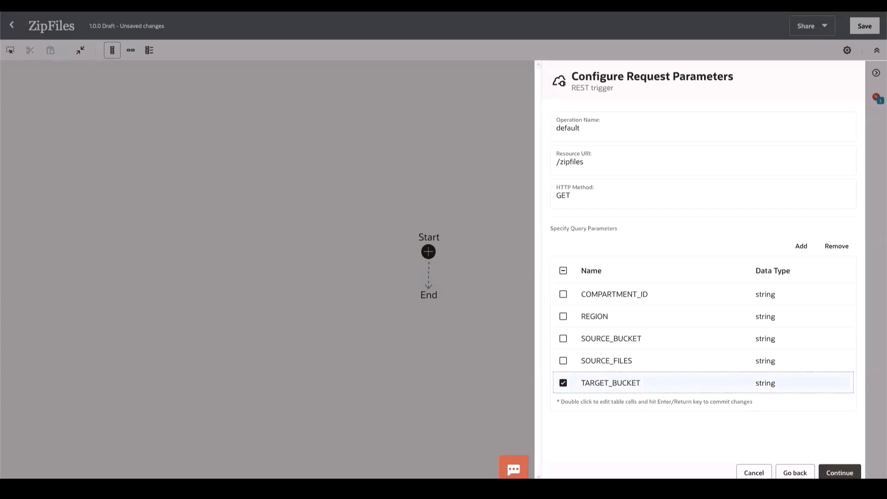
# Step: Add a sixth query parameter named ALLOW_OVERWRITE with data type string and proceed to the response configuration
pyautogui.click(801, 246)
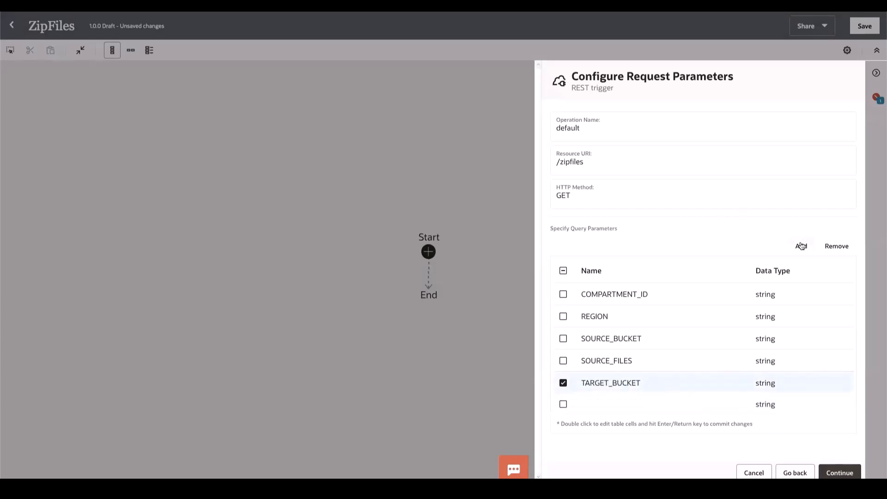
pyautogui.doubleClick(594, 411)
pyautogui.write('A')
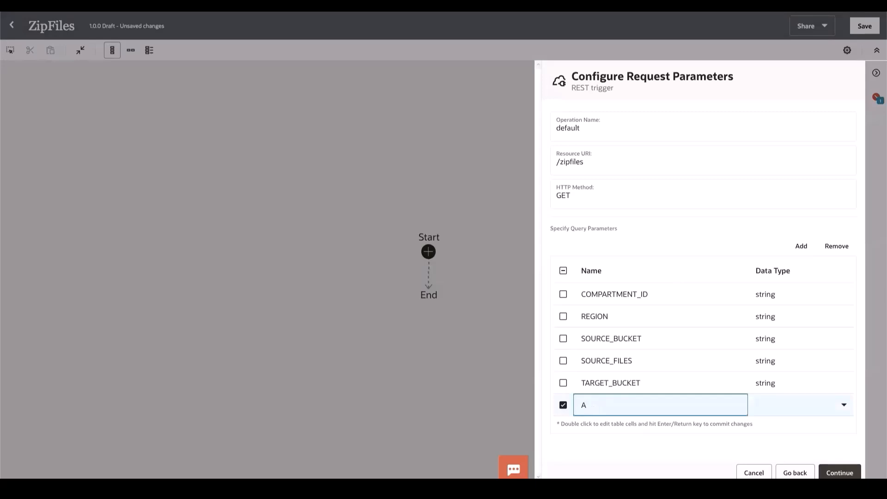
pyautogui.write('LLOW_OVERWRITE')
pyautogui.press('Tab')
pyautogui.write('string')
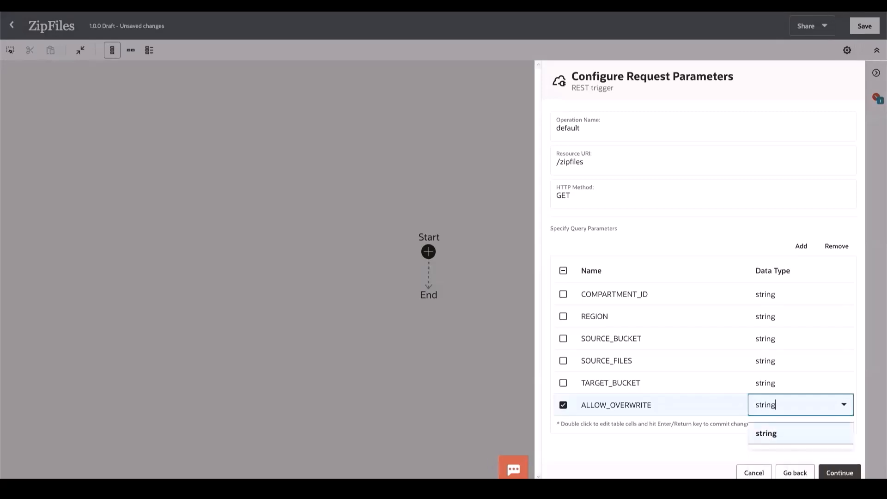
pyautogui.click(783, 437)
pyautogui.press('Return')
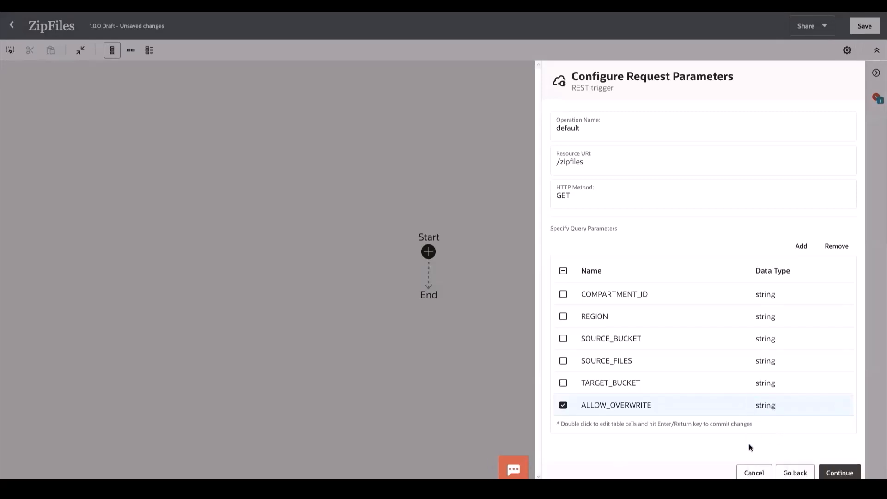
pyautogui.click(846, 473)
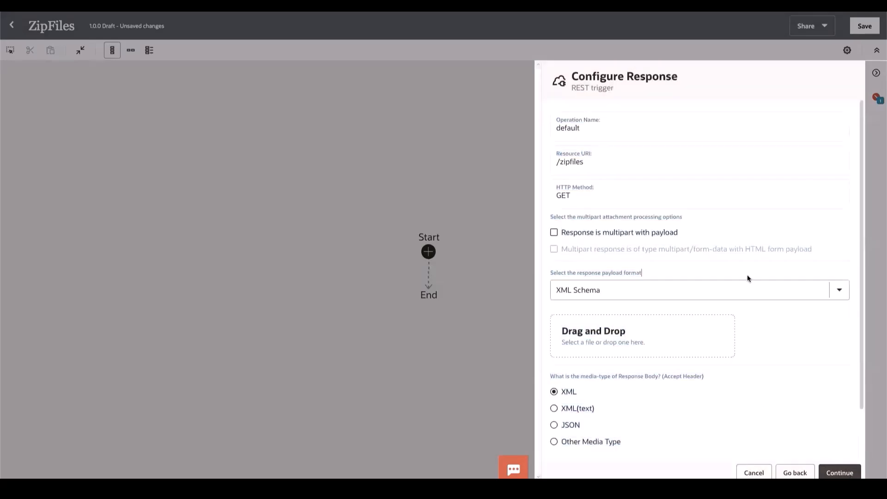
# Step: Set the REST trigger's response payload format to JSON Sample
pyautogui.click(838, 291)
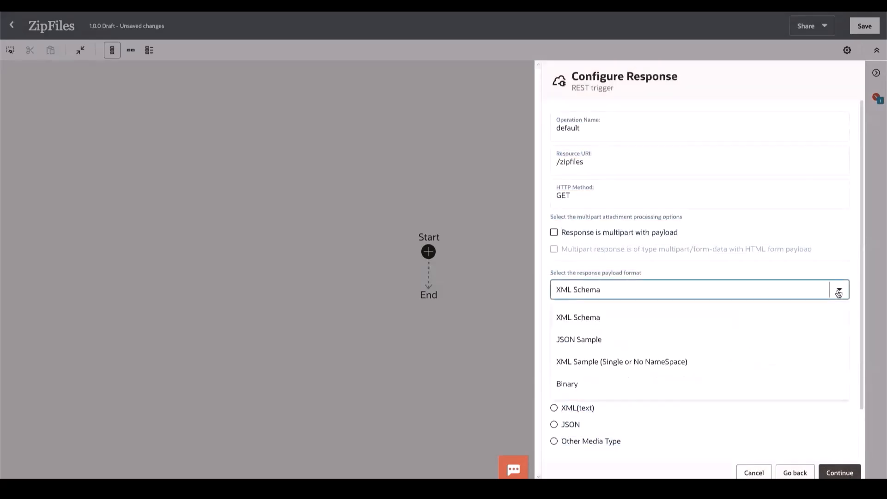
pyautogui.click(839, 291)
pyautogui.click(795, 296)
pyautogui.click(576, 345)
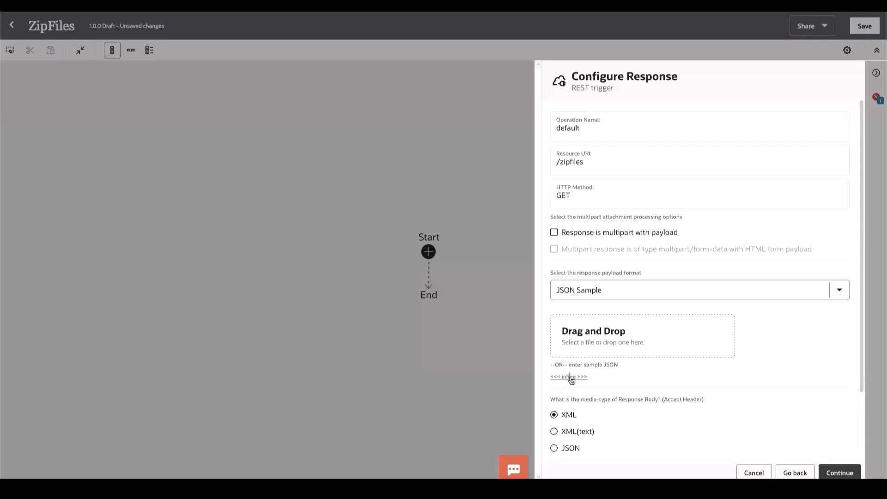
# Step: Paste the sample response JSON with startTime, endTime, runTime, code, status and data inline, and finish the trigger configuration
pyautogui.click(573, 378)
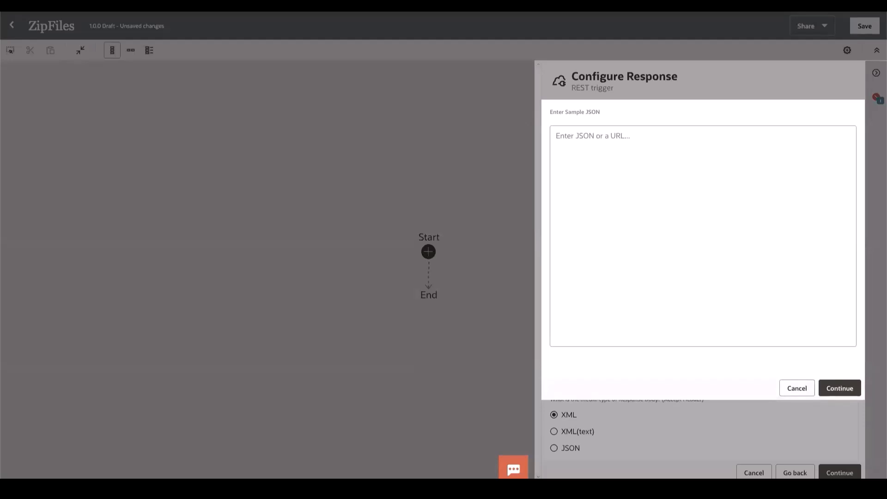
pyautogui.click(598, 155)
pyautogui.write('{     "startTime": "2023-02-22T05:27:53.505Z",     "endTime": "2023-02-22T05:28:13.908Z",     "runTime": "PT20.403S",     "code": 200,     "status": "Success",     "data": {         "additionalInformation": {             "Message": "Zip File: PBF_ZIP_di_pbf_zip_destination_new_2023-02-22T05:27:53.654Z.zip, uploaded to Bucket: target_storage"         }     } }')
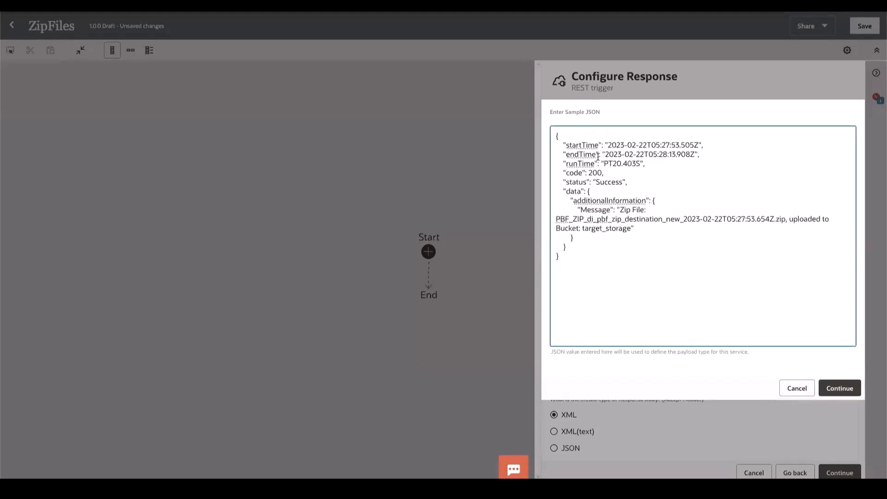
pyautogui.click(839, 389)
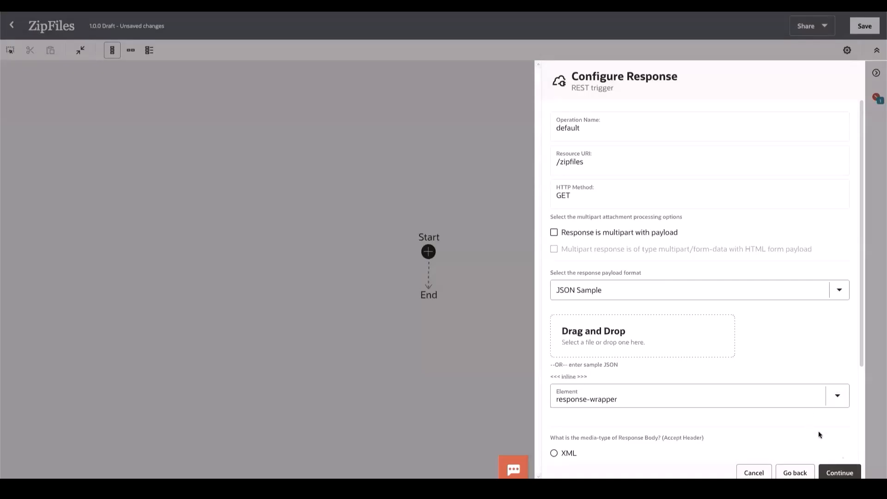
pyautogui.click(839, 473)
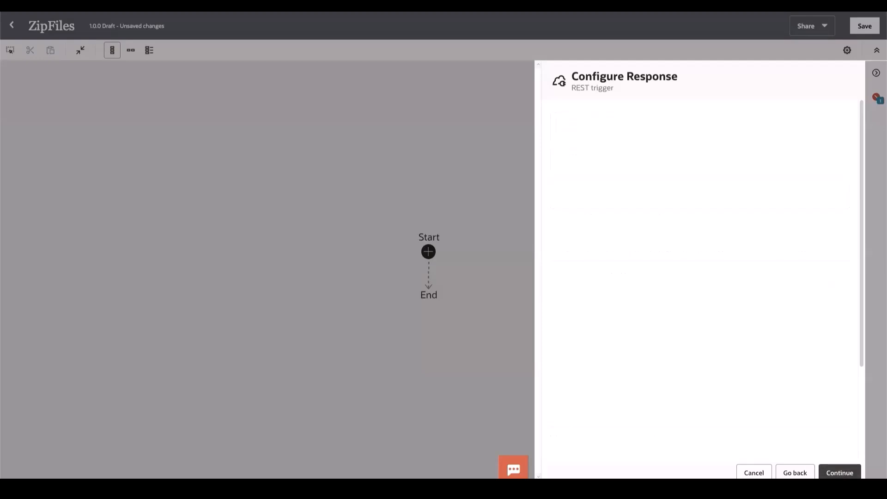
pyautogui.click(838, 473)
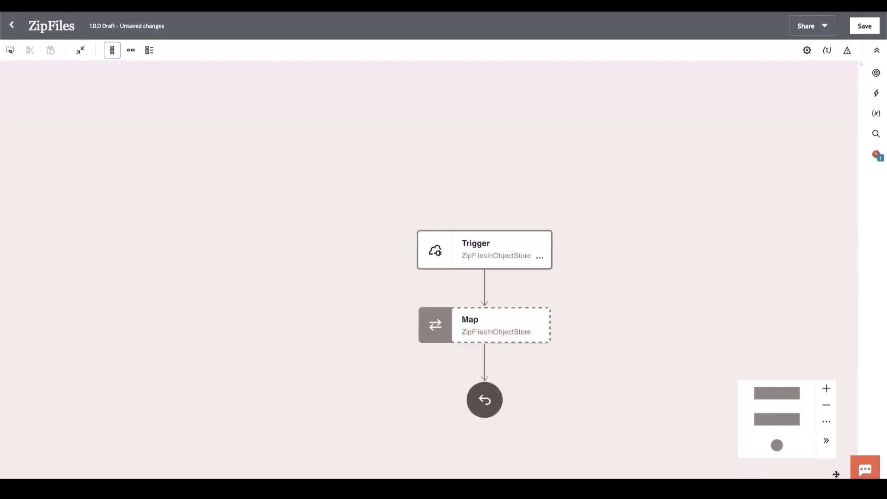
# Step: Switch the integration canvas to horizontal layout and insert an OCI Functions call between the trigger and the map
pyautogui.click(131, 51)
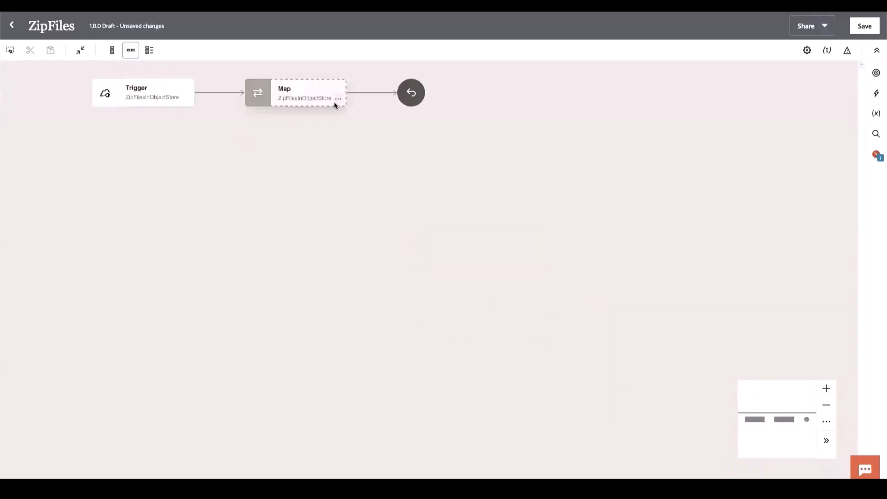
pyautogui.click(220, 93)
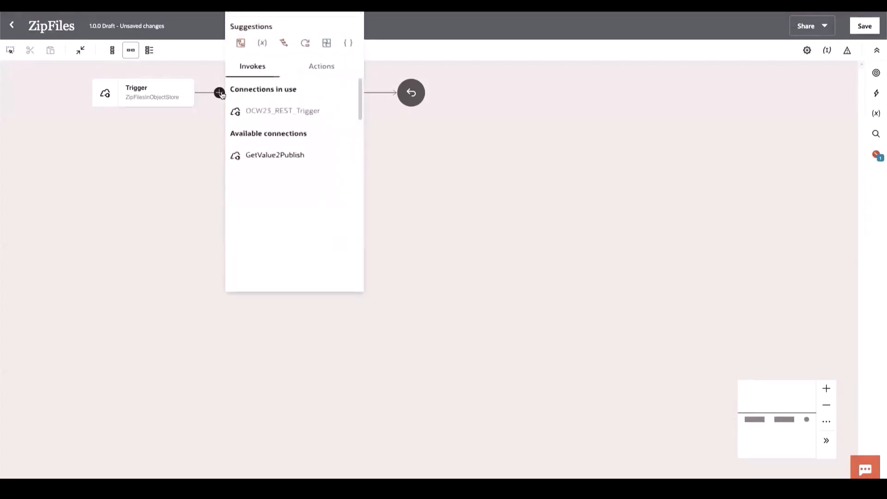
pyautogui.click(329, 69)
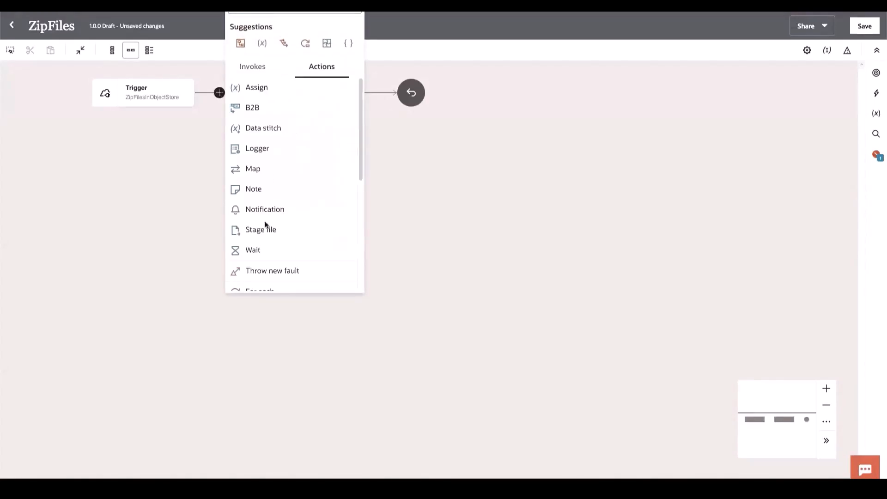
pyautogui.scroll(-5, 267, 230)
pyautogui.click(257, 245)
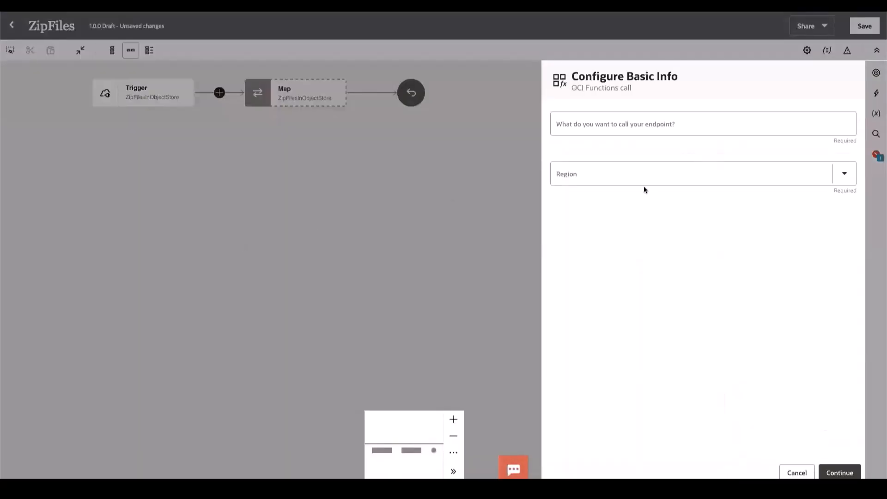
# Step: Name the OCI Functions endpoint ZipFilesInBucket and set its region to us-phoenix-1 (PHX)
pyautogui.click(700, 123)
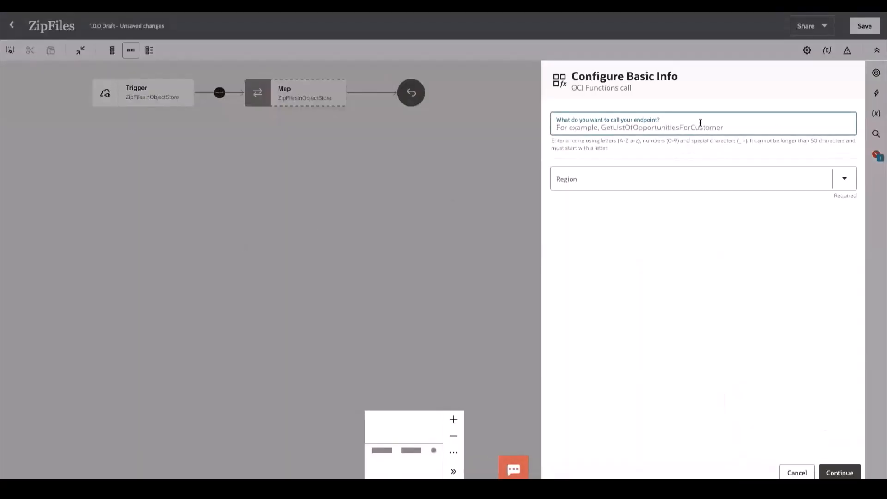
pyautogui.write('Zip')
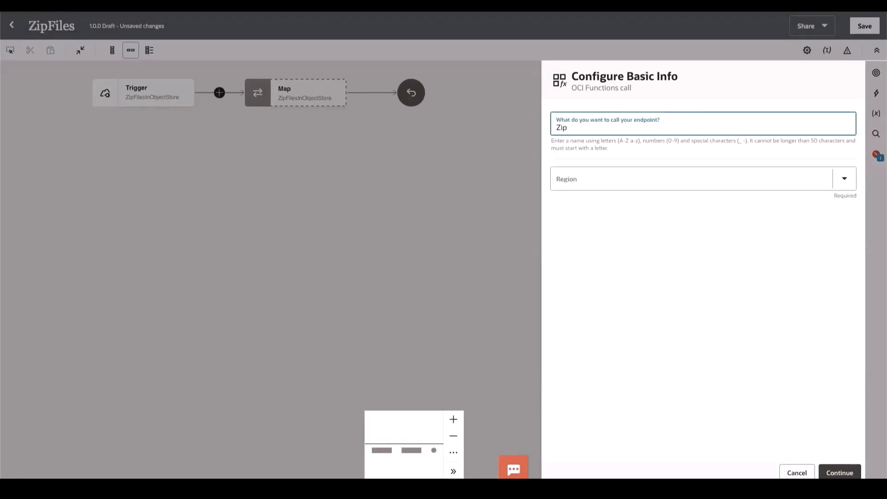
pyautogui.write('FilesInBucket')
pyautogui.click(837, 181)
pyautogui.click(650, 225)
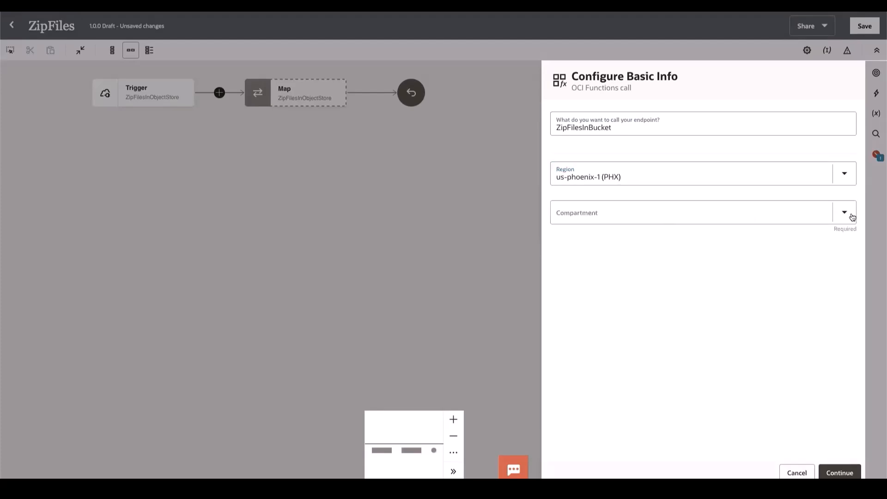
# Step: Choose compartment oicpmchild/OCW23, application DemoApp and function ZipFiles for the call, and proceed to the request configuration
pyautogui.click(852, 217)
pyautogui.click(685, 284)
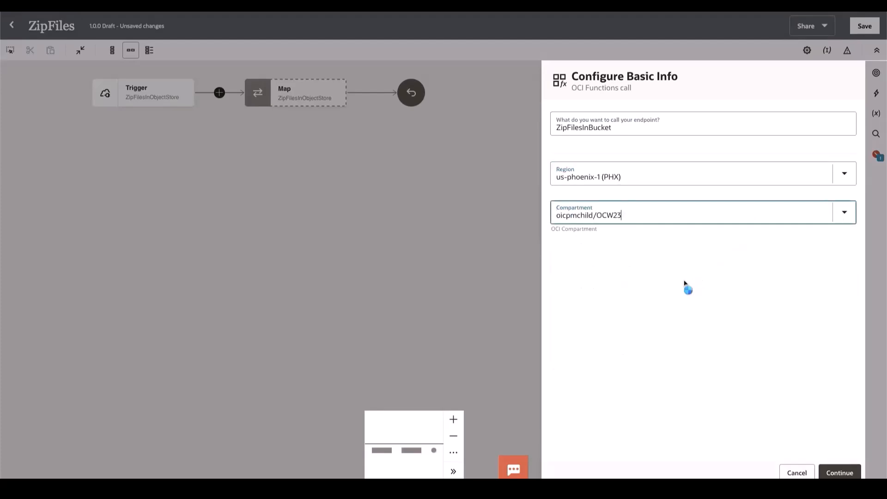
pyautogui.click(830, 257)
pyautogui.click(649, 288)
pyautogui.click(852, 293)
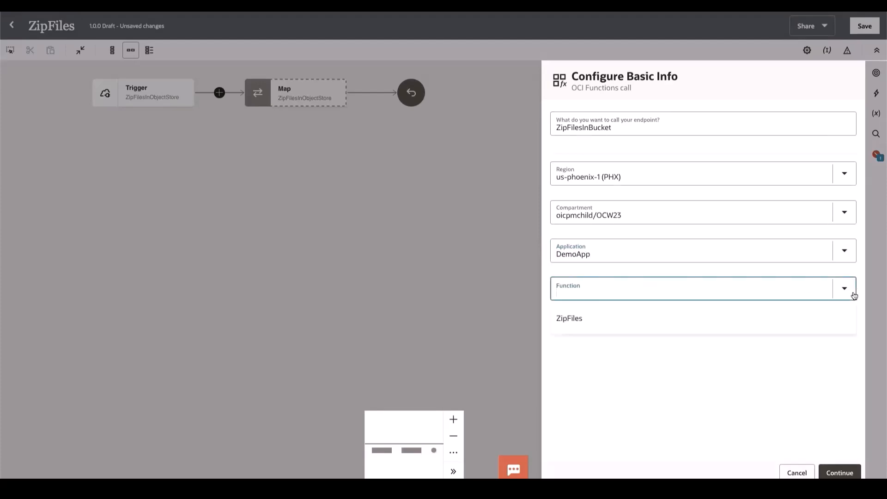
pyautogui.click(636, 326)
pyautogui.click(829, 472)
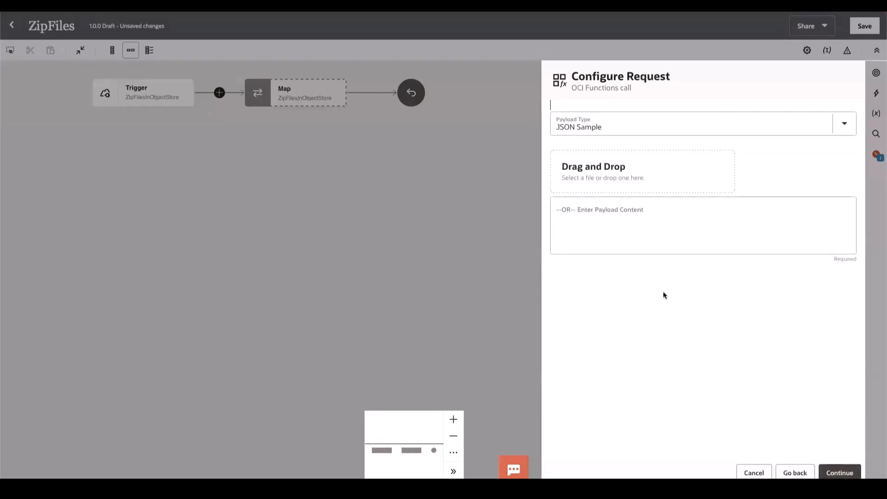
# Step: Paste the sample request JSON with compartment ID, region us-phoenix-1, source bucket OCWDemoBucket, source files /, target bucket OCWTargetBucket and overwrite false, and proceed to the response configuration
pyautogui.click(589, 223)
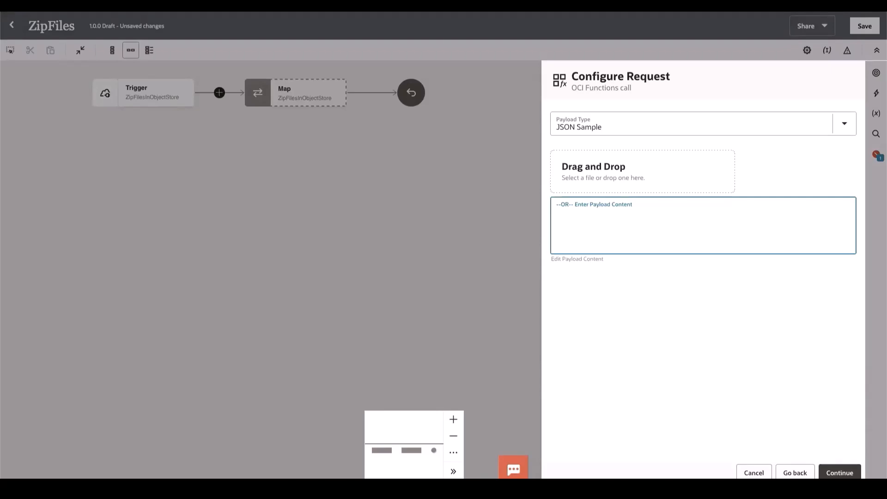
pyautogui.press('super+Tab')
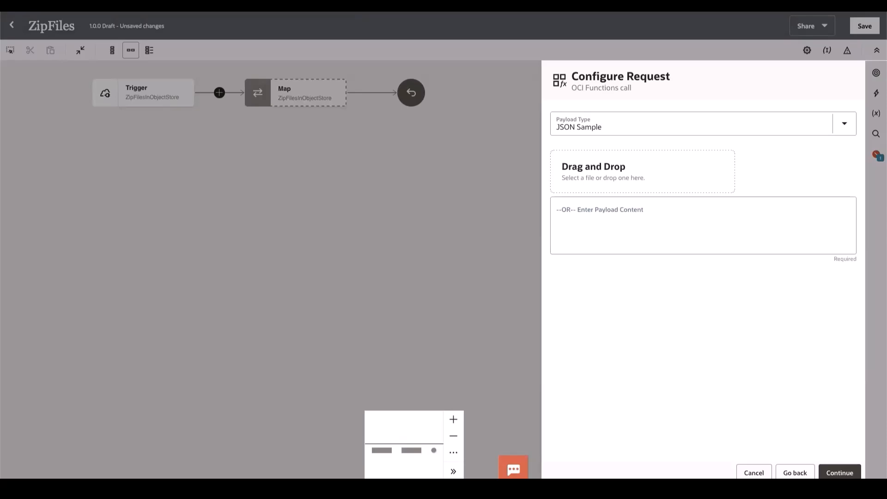
pyautogui.click(590, 224)
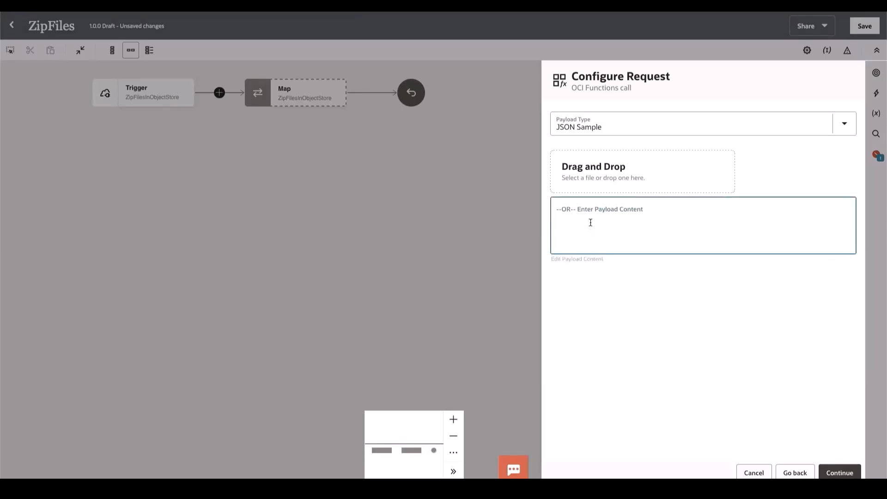
pyautogui.hotkey('ctrl', 'v')
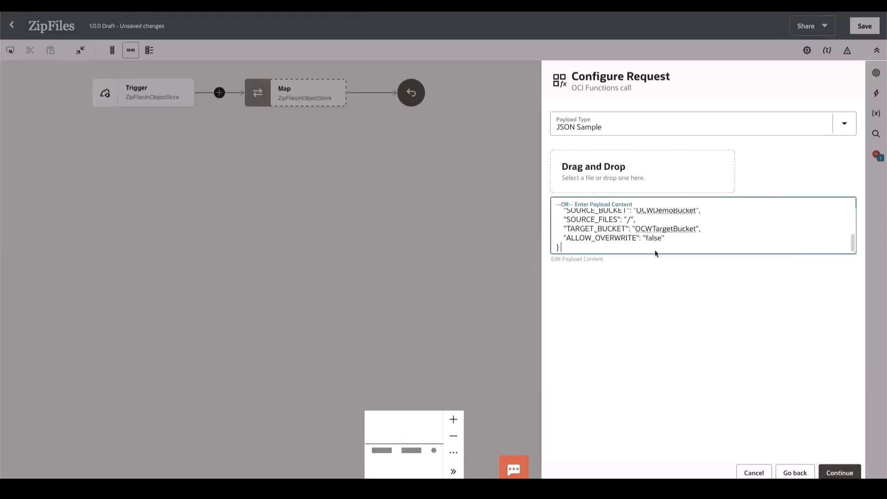
pyautogui.scroll(5, 656, 249)
pyautogui.click(836, 470)
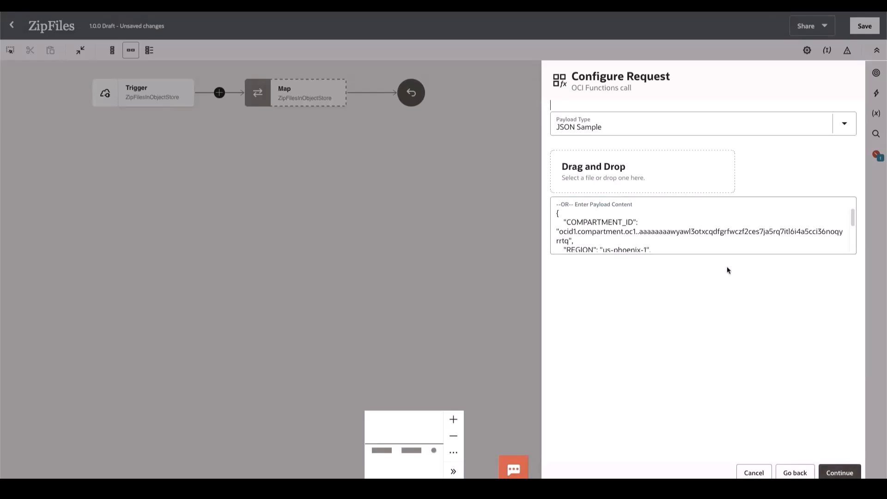
pyautogui.click(833, 471)
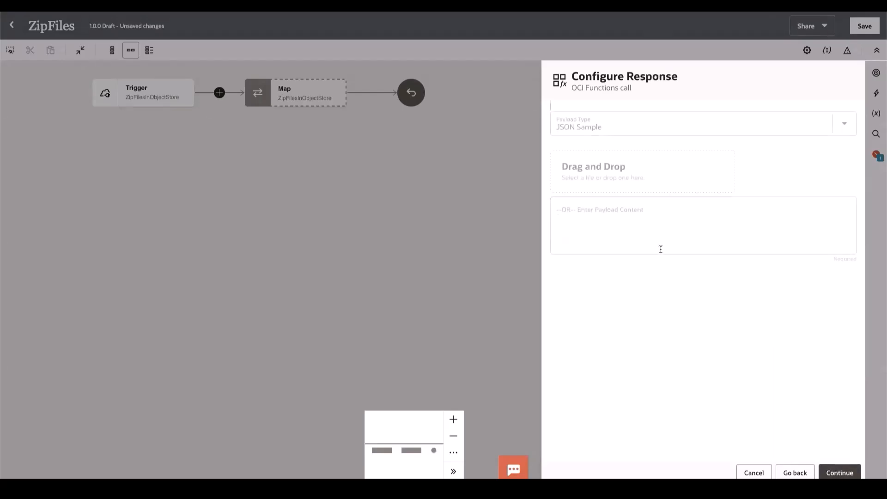
# Step: Paste the sample response JSON inline as the function's response payload and finish the OCI Functions call configuration
pyautogui.click(601, 221)
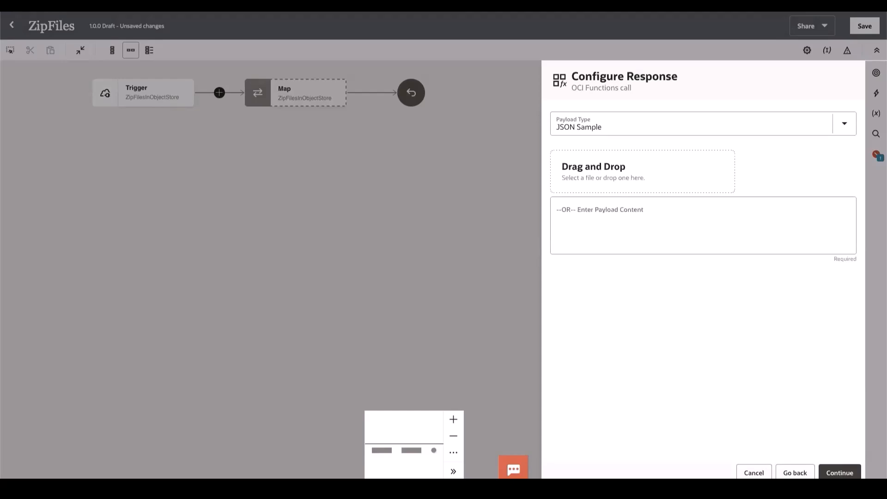
pyautogui.click(565, 218)
pyautogui.hotkey('ctrl', 'v')
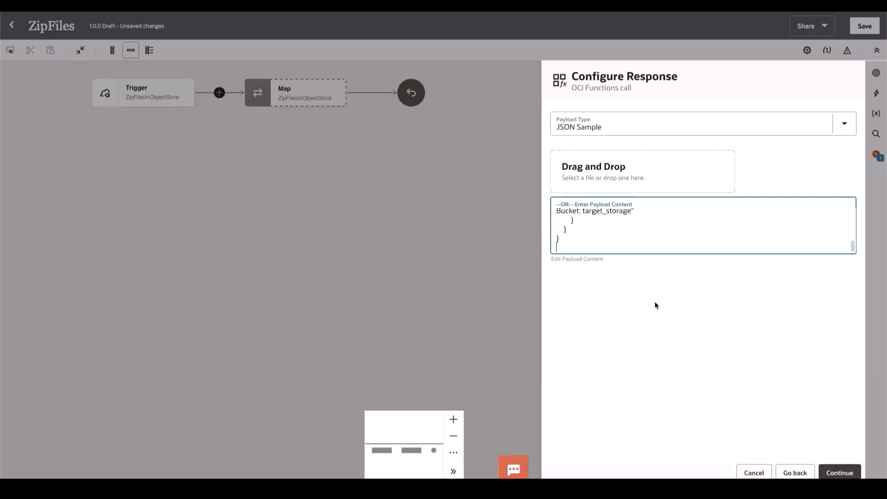
pyautogui.press('BackSpace')
pyautogui.click(838, 473)
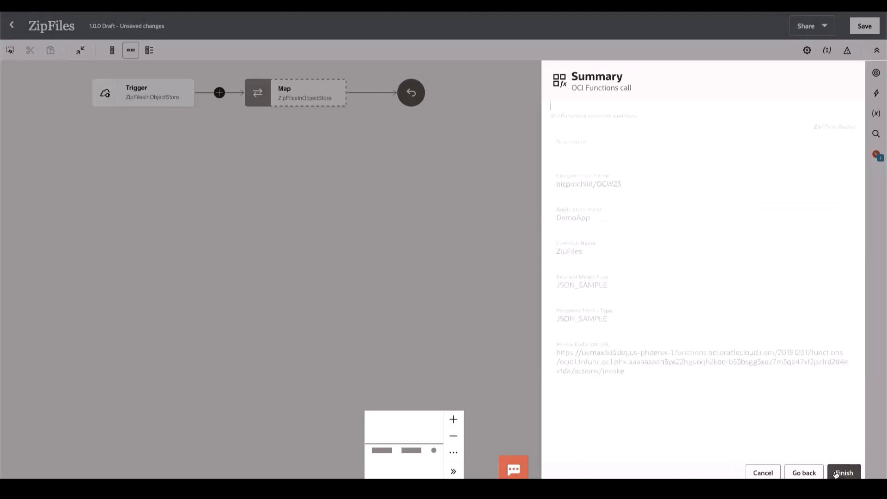
pyautogui.click(843, 472)
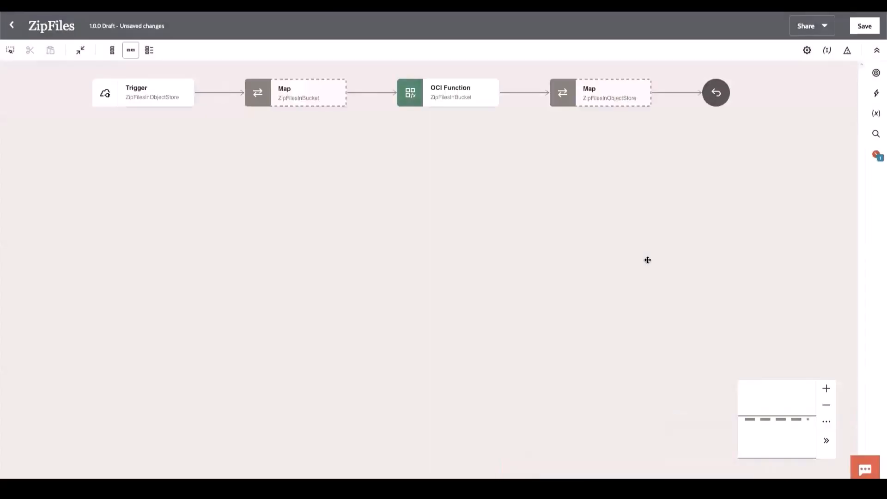
# Step: Edit the map to ZipFilesInBucket and map the COMPARTMENT ID and REGION query parameters to the matching request wrapper fields
pyautogui.click(338, 99)
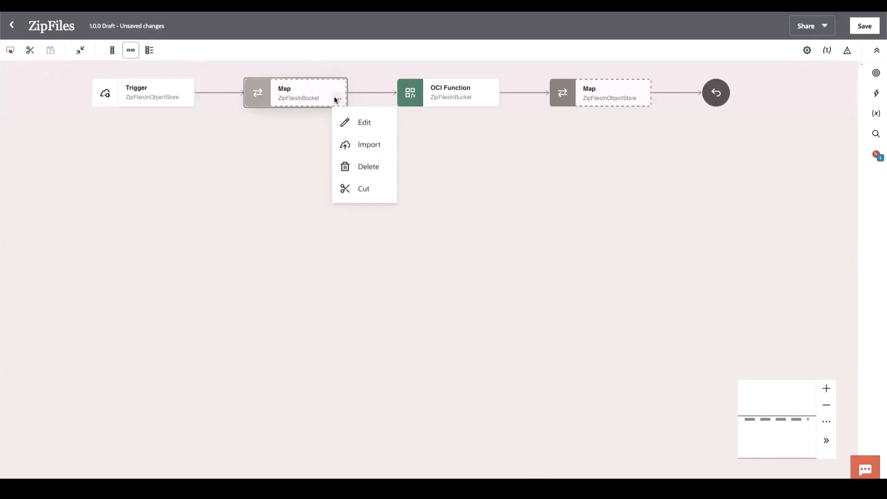
pyautogui.click(351, 121)
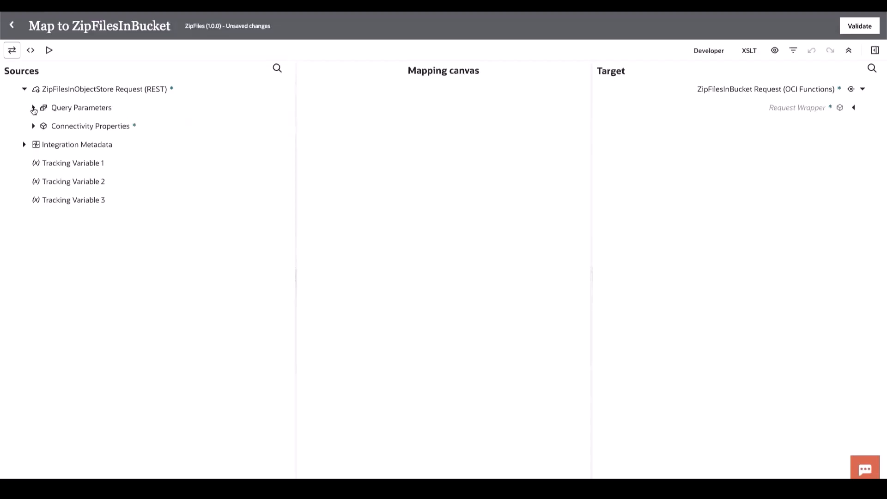
pyautogui.click(33, 108)
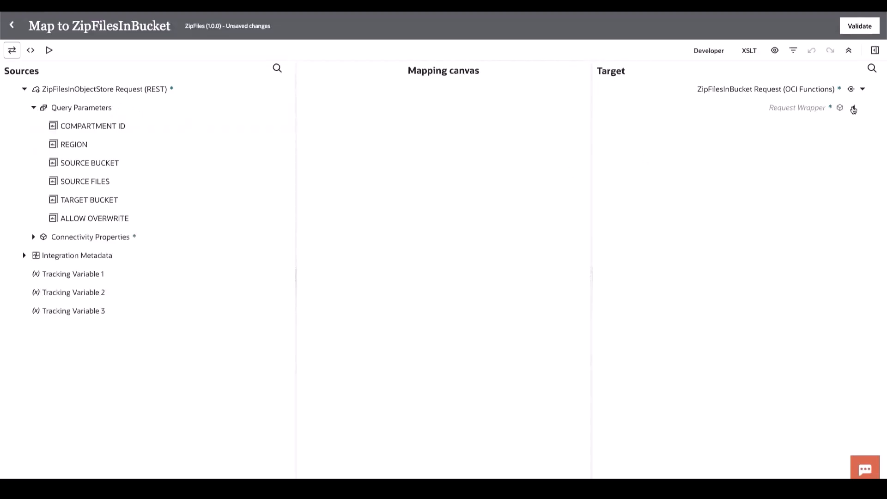
pyautogui.click(853, 108)
pyautogui.moveTo(90, 126)
pyautogui.mouseDown()
pyautogui.moveTo(660, 152)
pyautogui.moveTo(693, 127)
pyautogui.mouseUp()
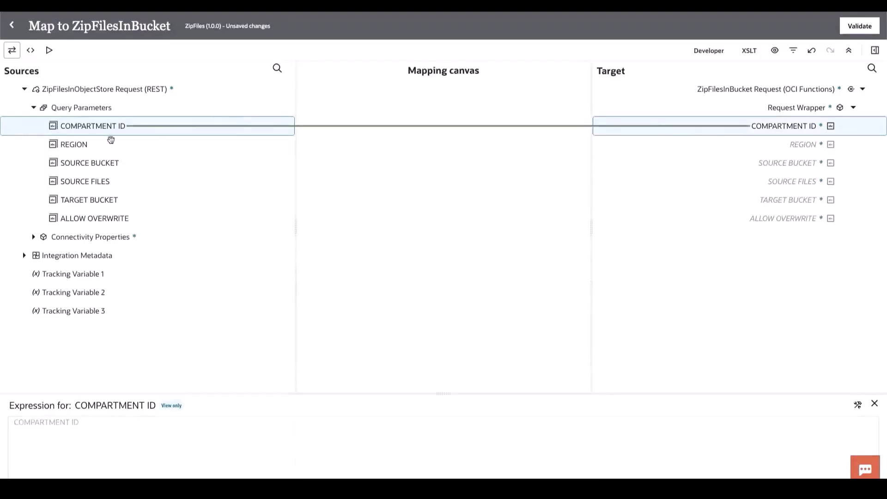
pyautogui.moveTo(93, 145)
pyautogui.mouseDown()
pyautogui.moveTo(728, 126)
pyautogui.moveTo(770, 145)
pyautogui.mouseUp()
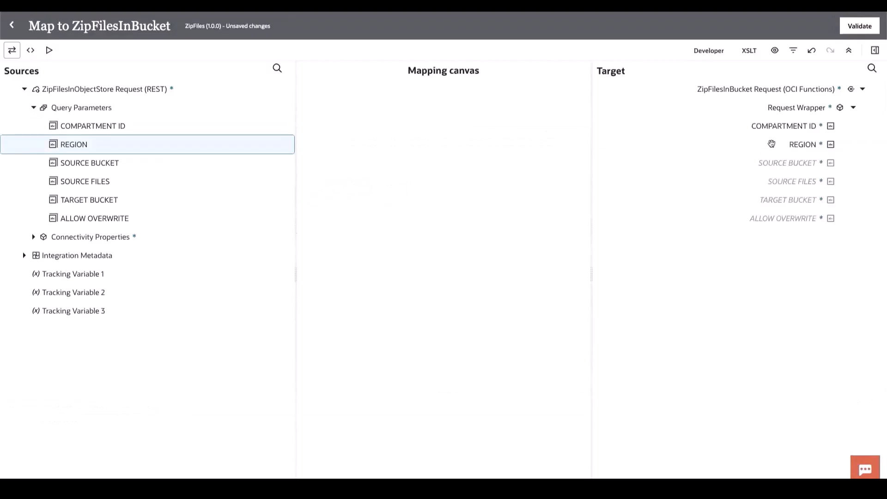
# Step: Map SOURCE BUCKET, SOURCE FILES, TARGET BUCKET and ALLOW OVERWRITE to their matching request fields, validate the map and return to the integration canvas
pyautogui.moveTo(62, 163); pyautogui.dragTo(668, 158)
pyautogui.moveTo(89, 181); pyautogui.dragTo(710, 168)
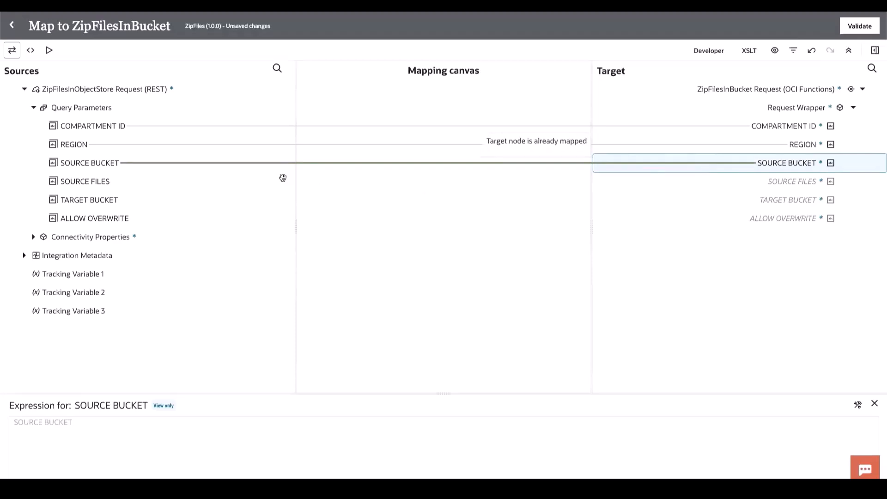
pyautogui.moveTo(97, 180); pyautogui.dragTo(752, 180)
pyautogui.moveTo(217, 203); pyautogui.dragTo(748, 200)
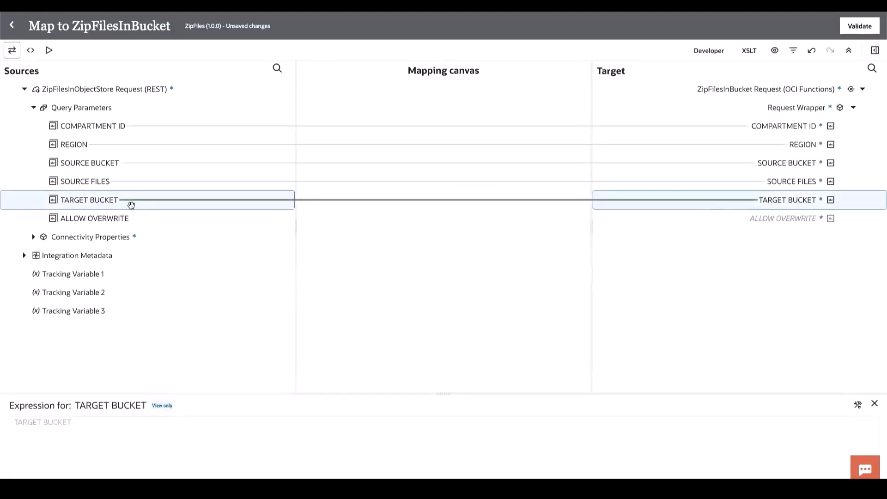
pyautogui.moveTo(112, 218); pyautogui.dragTo(764, 218)
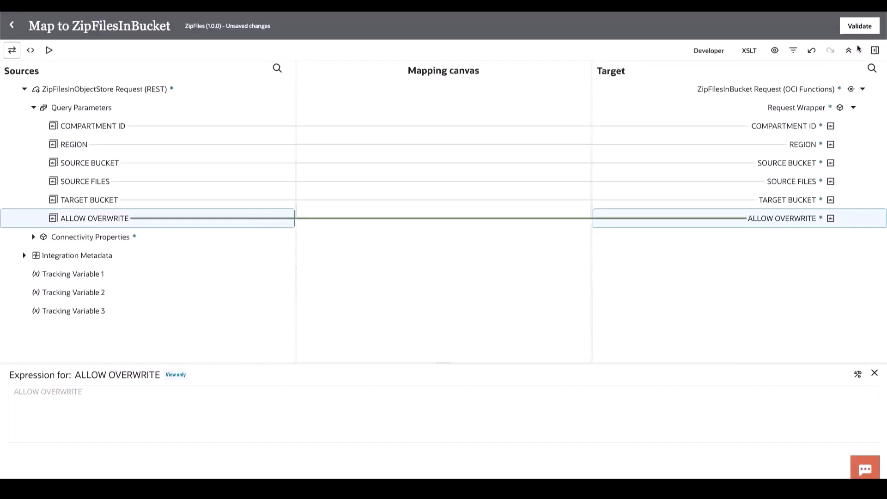
pyautogui.click(855, 29)
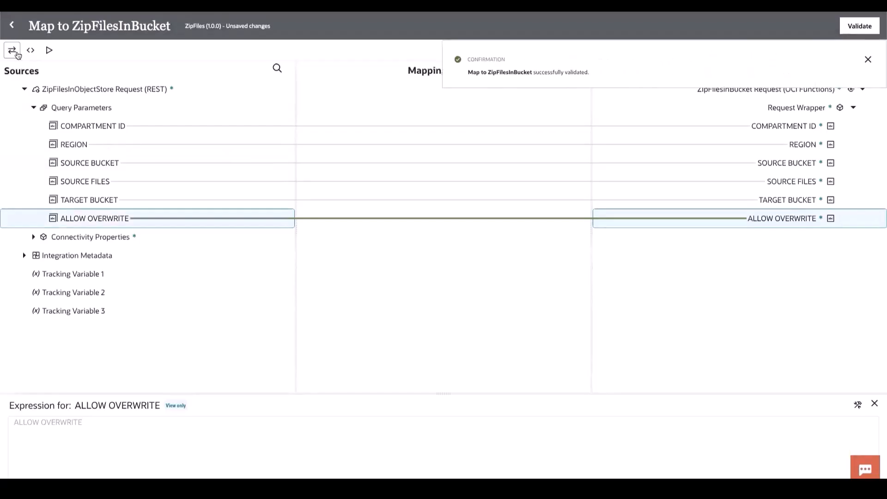
pyautogui.click(11, 25)
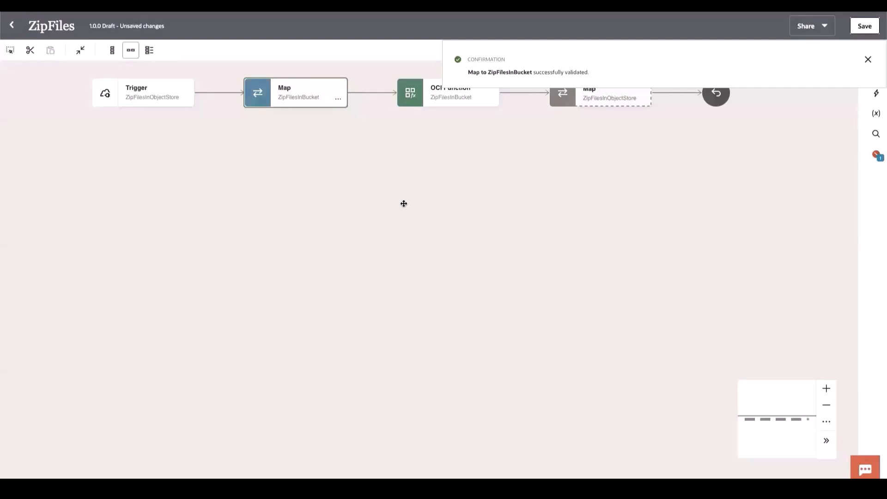
# Step: Edit the map to ZipFilesInObjectStore and map the function response's additional information Message to the REST response's Message
pyautogui.click(645, 100)
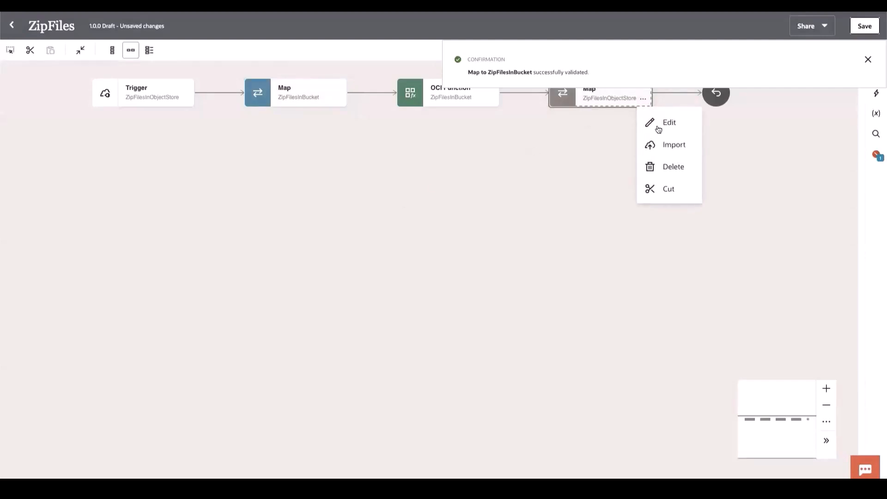
pyautogui.click(659, 127)
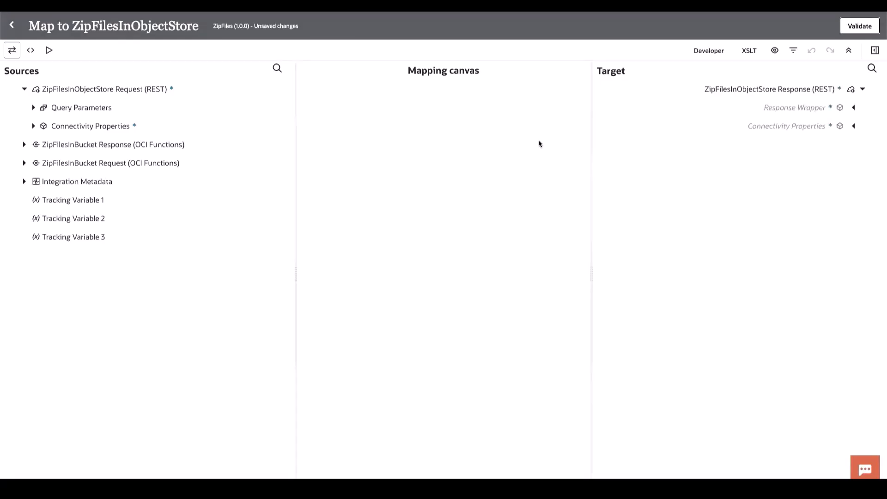
pyautogui.click(25, 144)
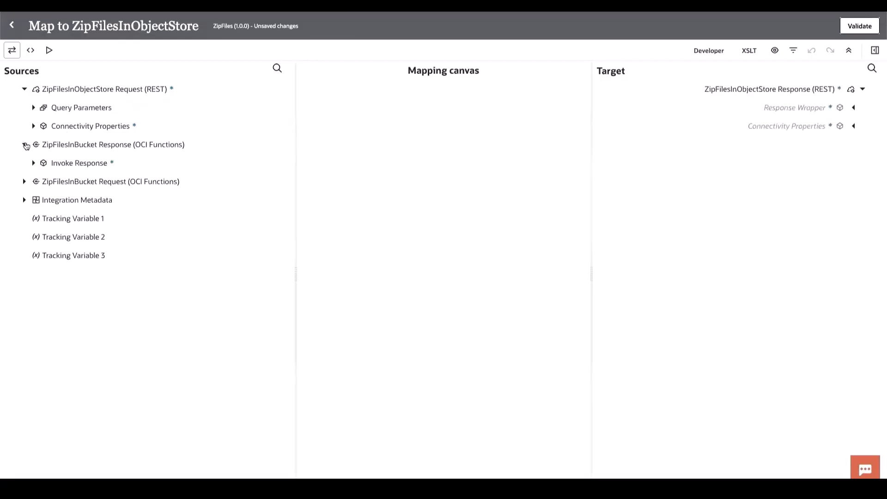
pyautogui.click(33, 163)
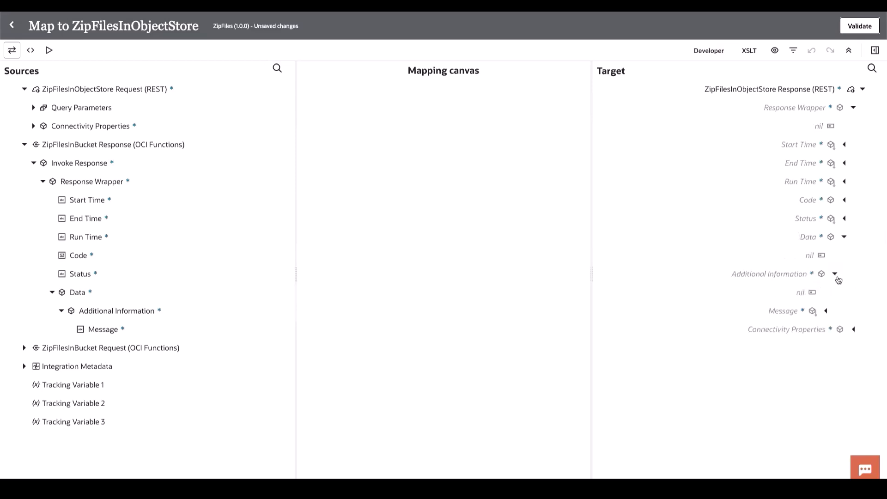
pyautogui.moveTo(124, 330); pyautogui.dragTo(764, 306)
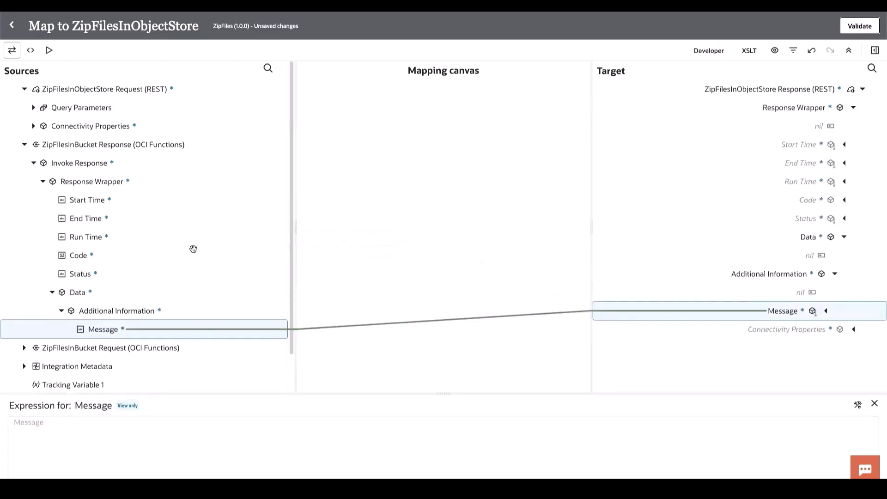
# Step: Map Status, Code, Run Time, End Time and Start Time to the matching REST response fields, validate the map and return to the canvas
pyautogui.moveTo(96, 276); pyautogui.dragTo(806, 215)
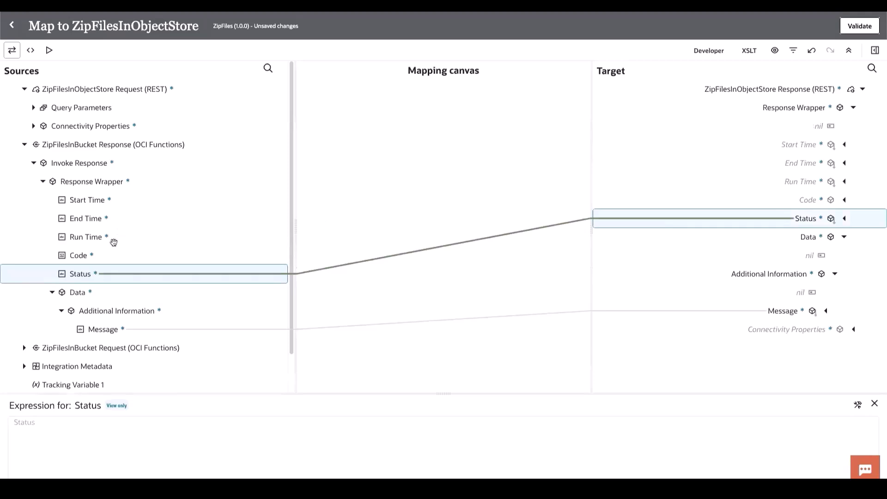
pyautogui.moveTo(82, 255); pyautogui.dragTo(749, 200)
pyautogui.moveTo(100, 234); pyautogui.dragTo(754, 179)
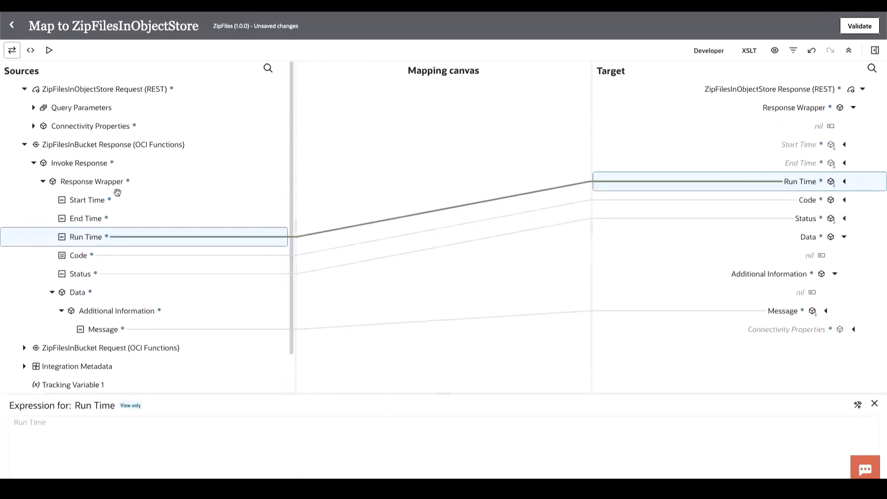
pyautogui.moveTo(93, 218); pyautogui.dragTo(773, 162)
pyautogui.moveTo(112, 198); pyautogui.dragTo(747, 141)
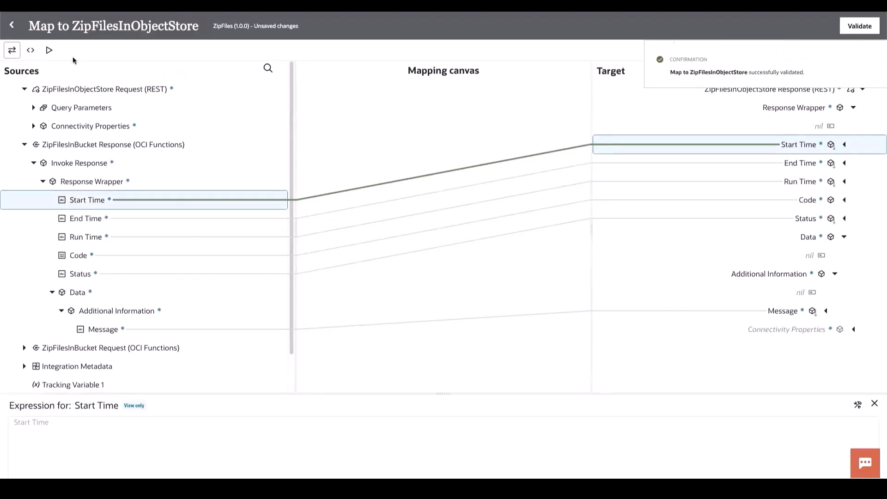
pyautogui.click(13, 28)
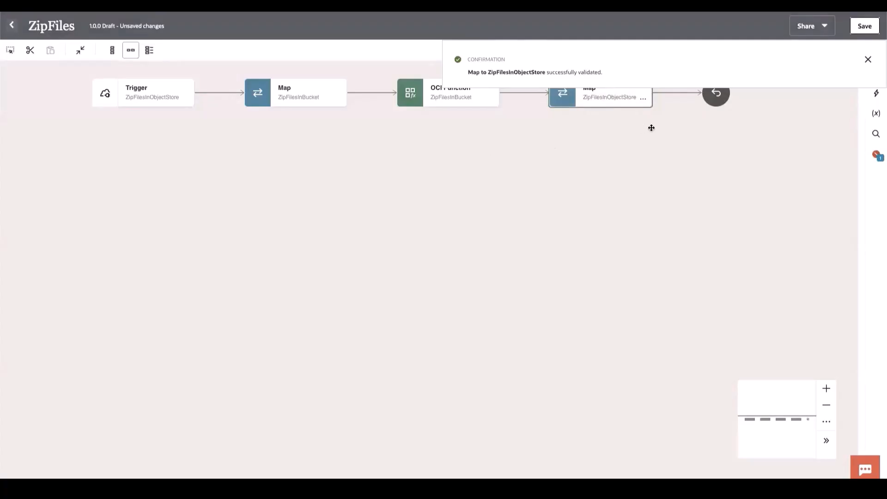
# Step: Save the integration, assign SOURCE_BUCKET and TARGET_BUCKET as its first two business identifiers, and save again before returning to the integrations list
pyautogui.click(860, 26)
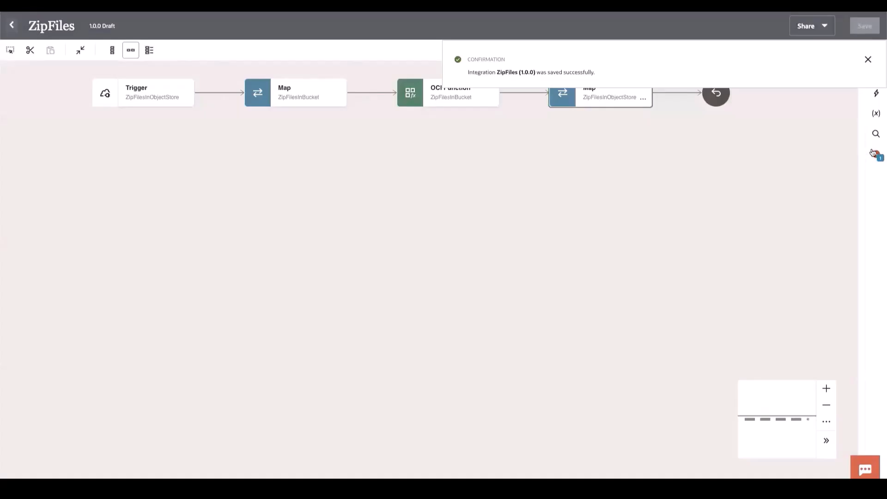
pyautogui.click(874, 154)
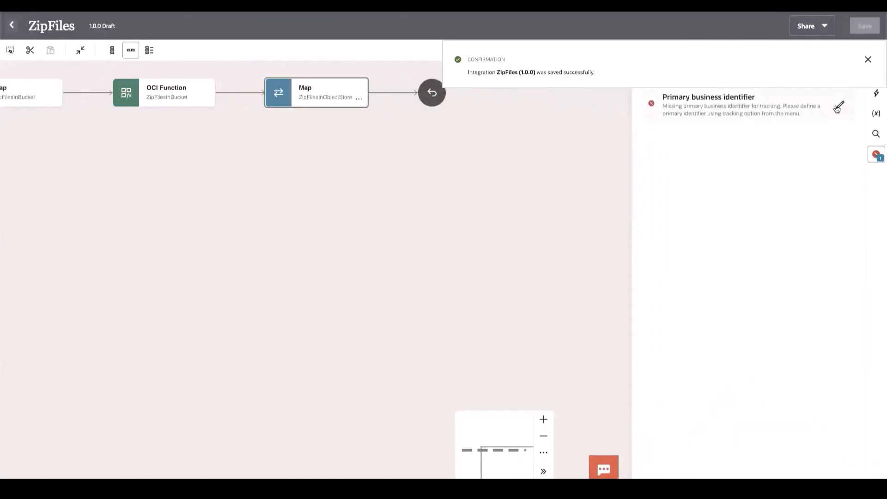
pyautogui.click(838, 108)
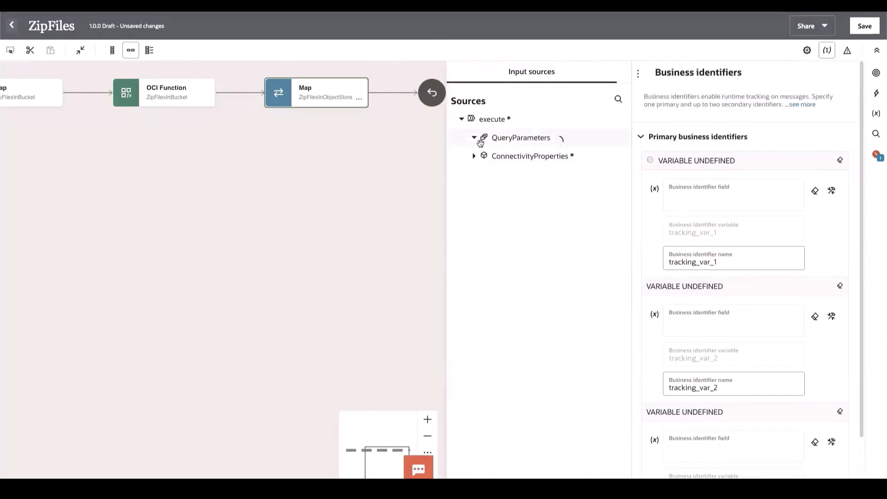
pyautogui.click(474, 138)
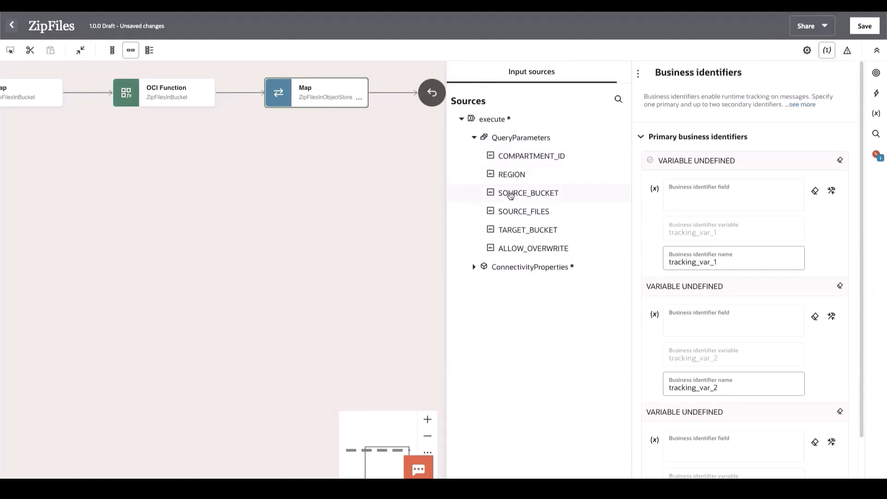
pyautogui.moveTo(503, 193); pyautogui.dragTo(729, 194)
pyautogui.moveTo(497, 231); pyautogui.dragTo(733, 347)
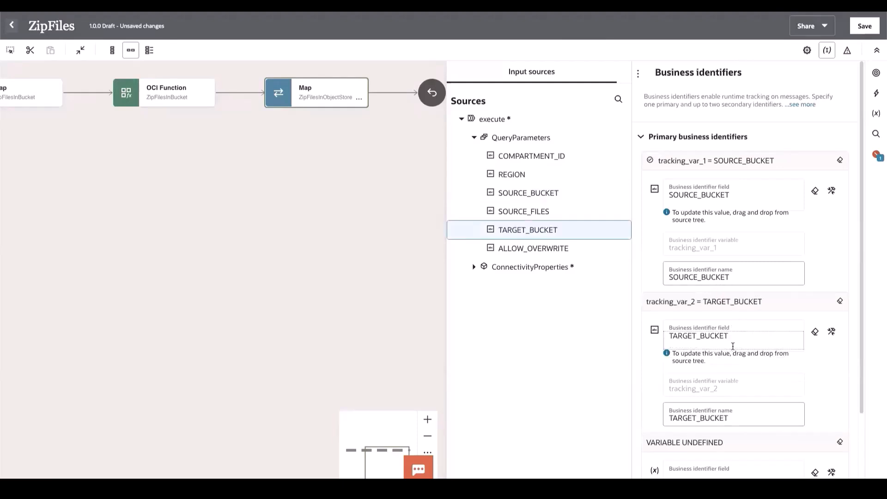
pyautogui.click(865, 33)
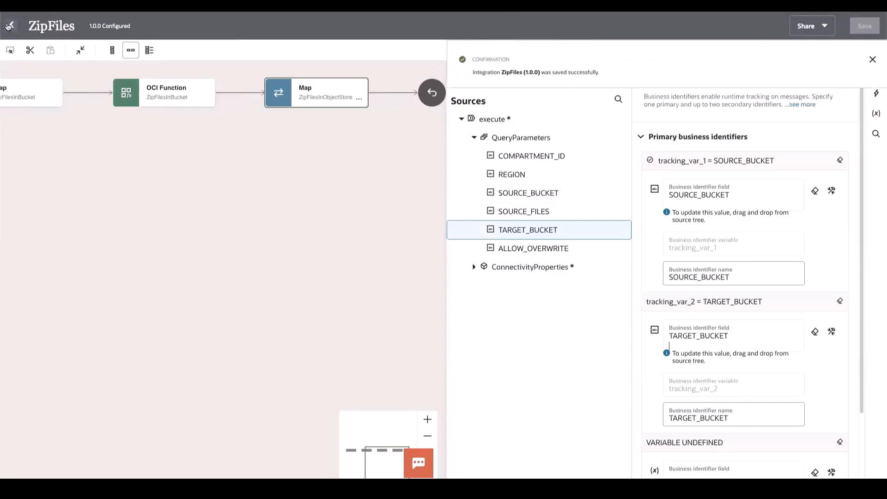
pyautogui.click(10, 26)
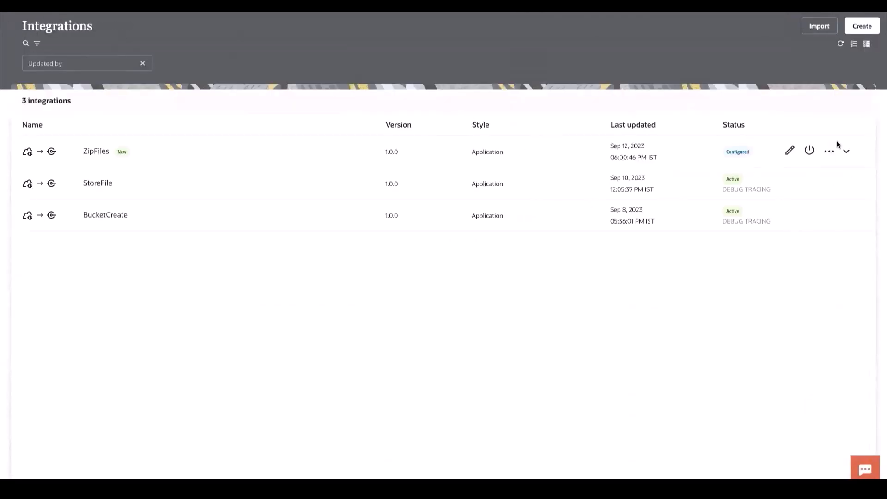
# Step: Activate the ZipFiles integration with the Debug tracing level and refresh the integrations list
pyautogui.click(811, 151)
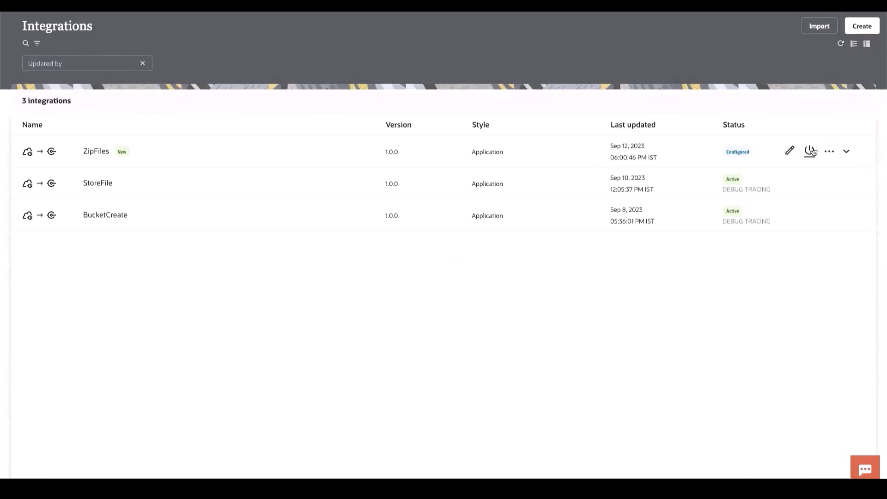
pyautogui.click(688, 124)
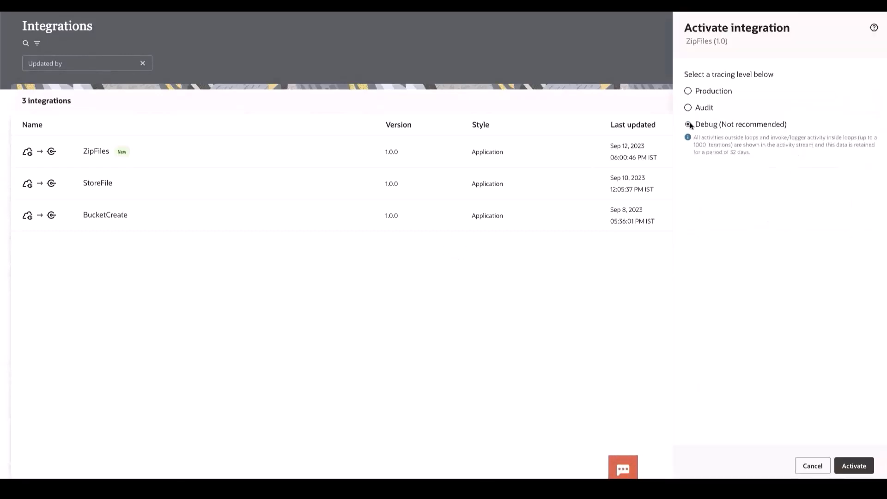
pyautogui.click(854, 467)
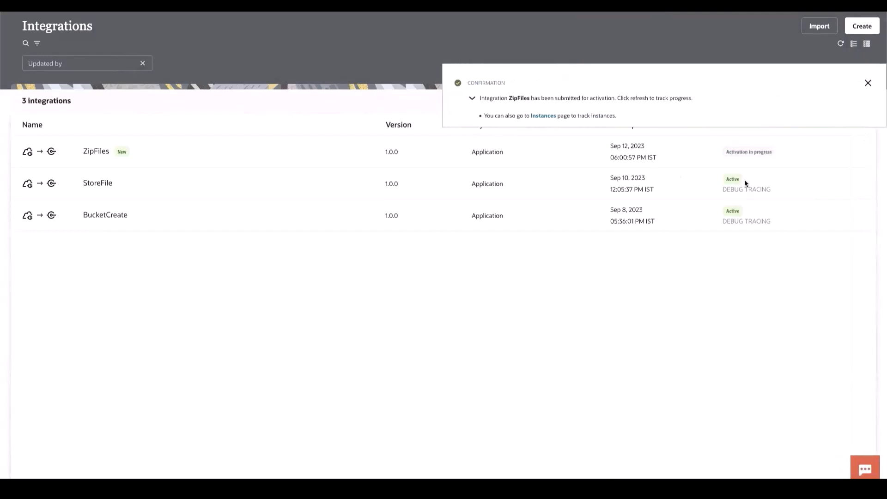
pyautogui.click(870, 85)
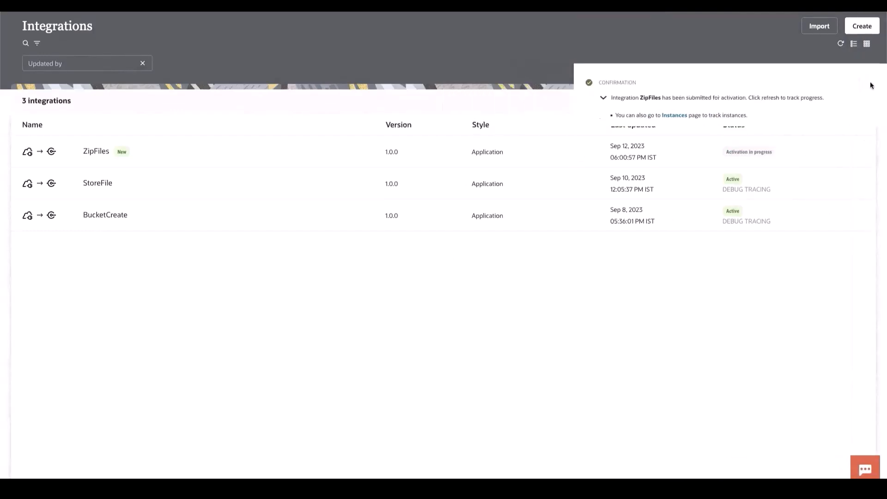
pyautogui.click(841, 45)
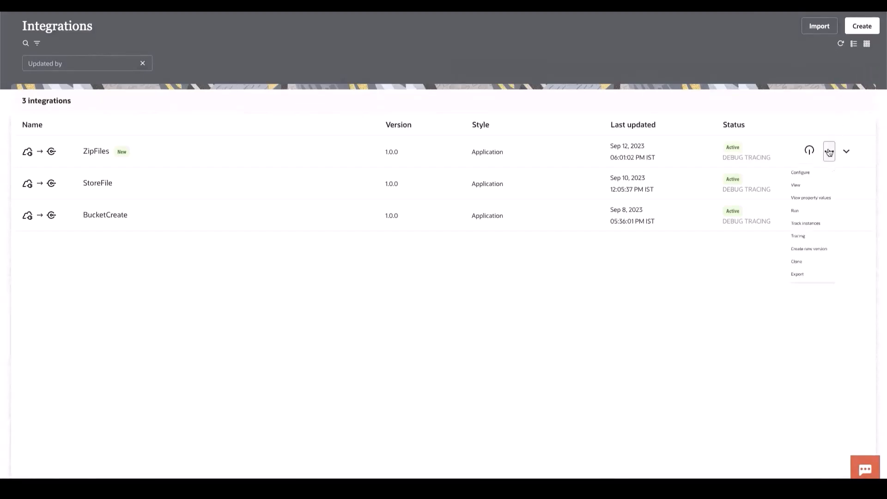
# Step: Open the configure-and-run page of the ZipFiles integration and review its request URI parameters
pyautogui.click(829, 153)
pyautogui.click(773, 246)
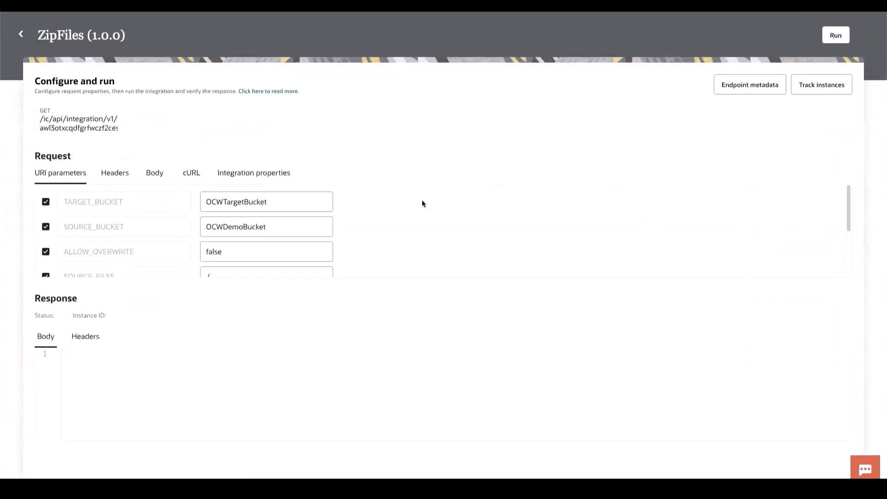
pyautogui.scroll(-3, 406, 204)
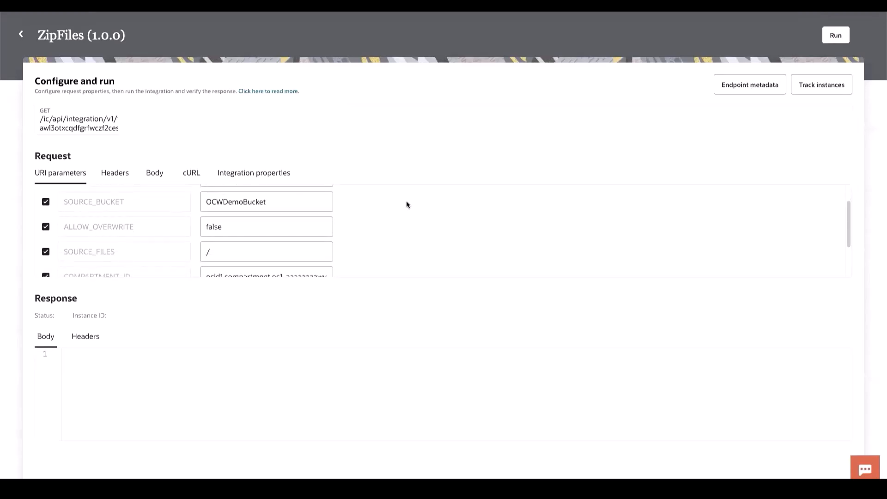
pyautogui.scroll(3, 406, 204)
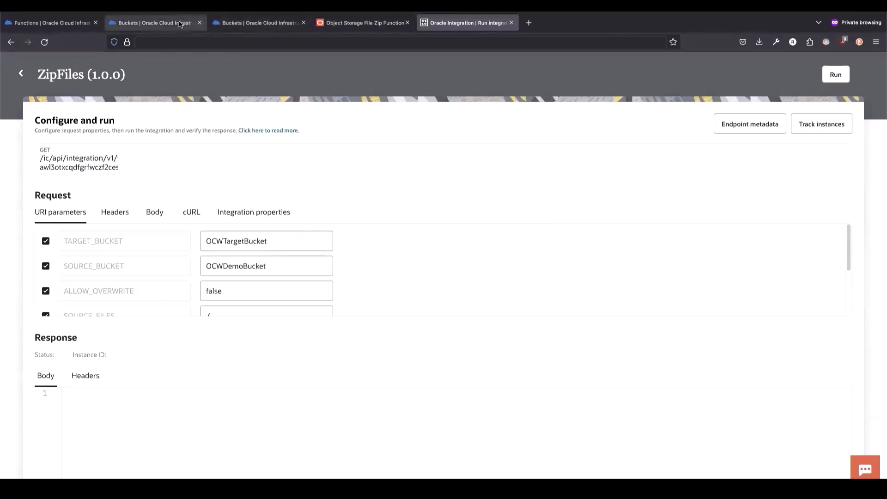
# Step: Switch to the OCI Console and check the details and objects of OCWTargetBucket
pyautogui.click(231, 19)
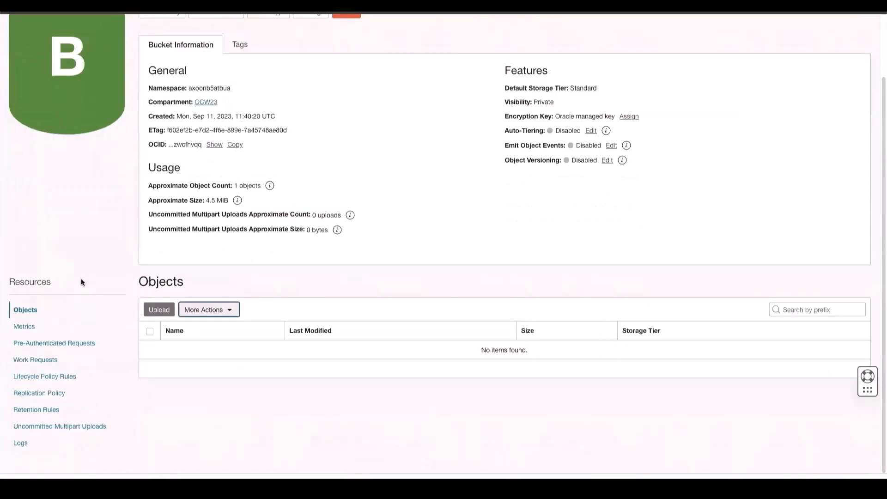
pyautogui.scroll(3, 265, 139)
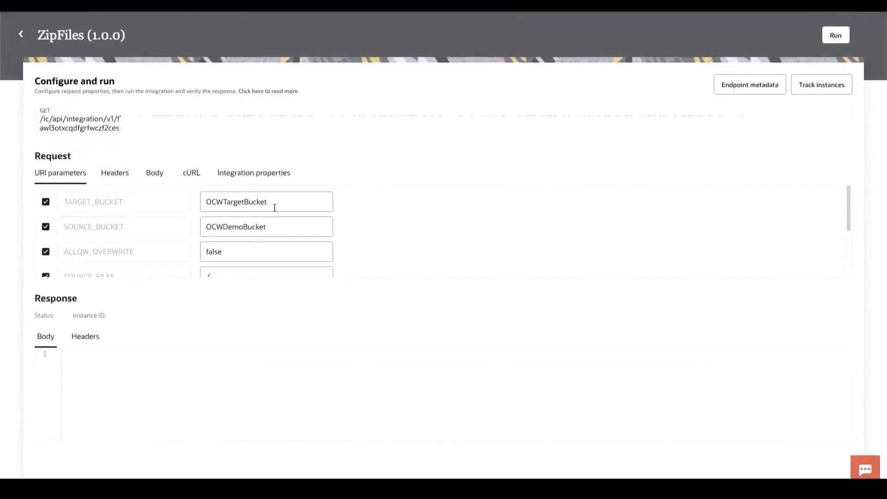
# Step: Return to Oracle Integration, run ZipFiles with the existing URI parameters, examine the response body and refresh the activity stream
pyautogui.scroll(-2, 292, 235)
pyautogui.scroll(-1, 228, 270)
pyautogui.scroll(3, 228, 269)
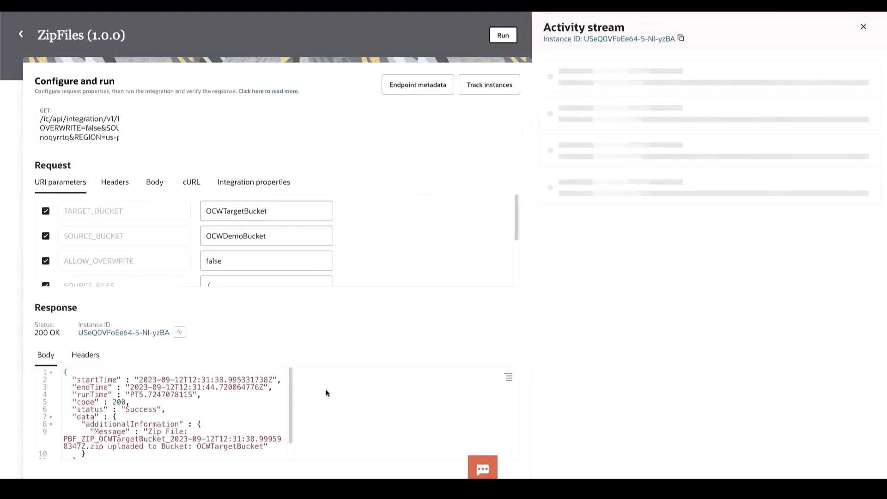
pyautogui.scroll(-1, 285, 407)
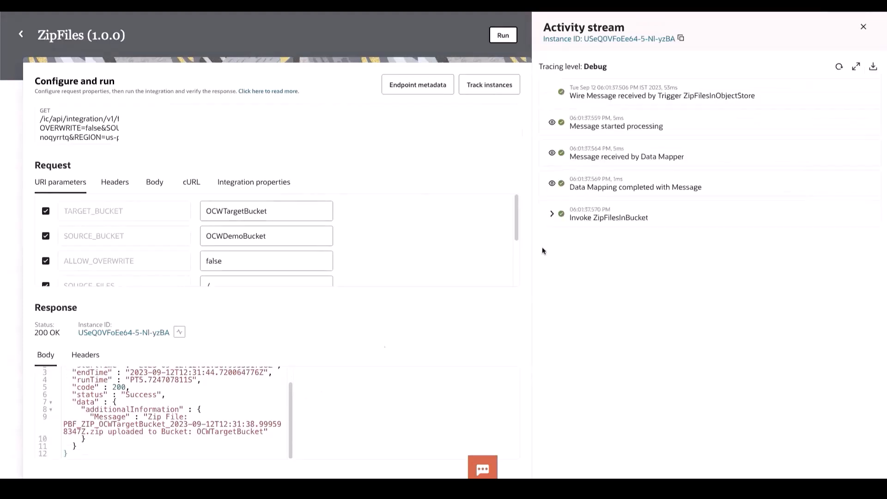
pyautogui.click(838, 67)
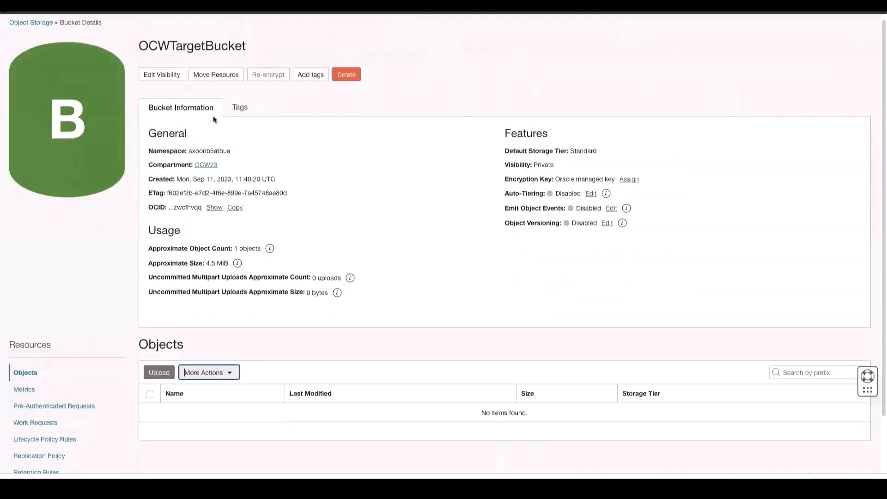
# Step: Switch back to the OCI Console and reload the OCWTargetBucket details page
pyautogui.rightClick(362, 166)
pyautogui.click(395, 191)
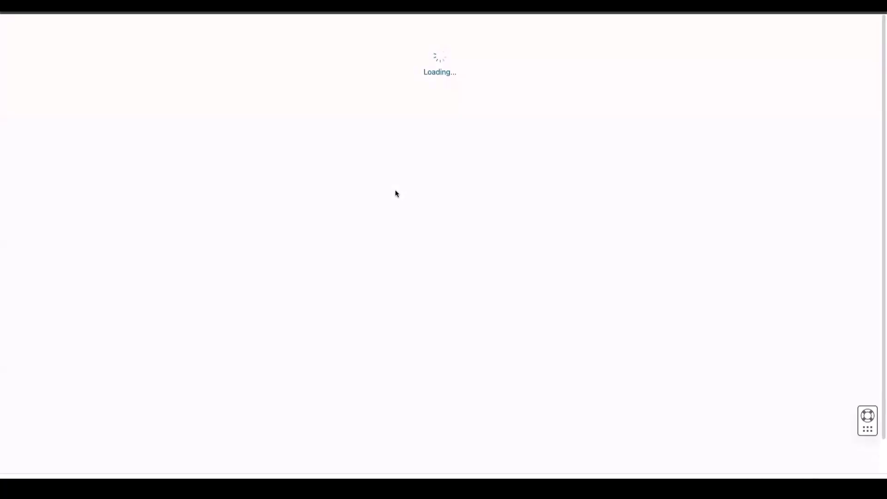